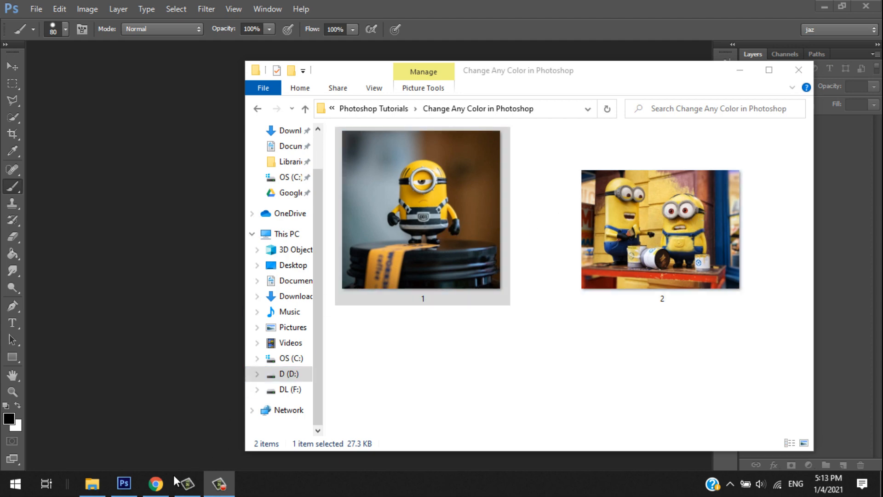
Look over the minion photos in the browser's Unsplash search results and return to the image folder.
click(156, 483)
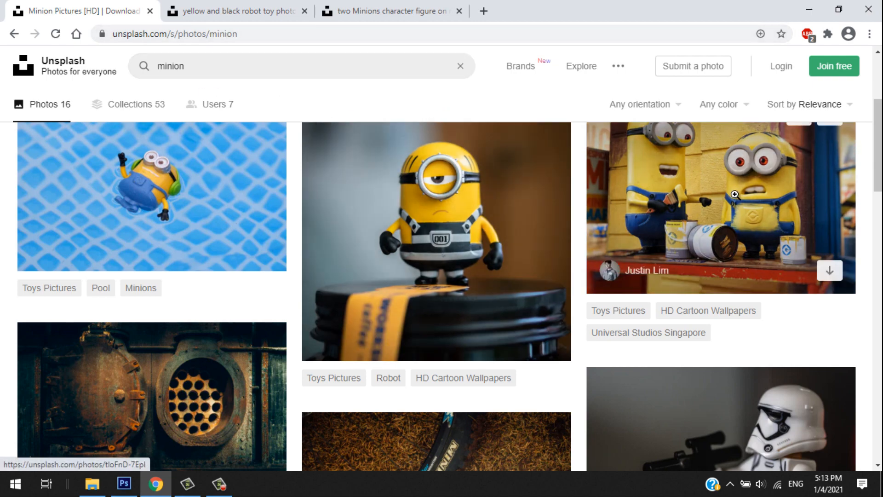
scroll(443, 234, up, 2)
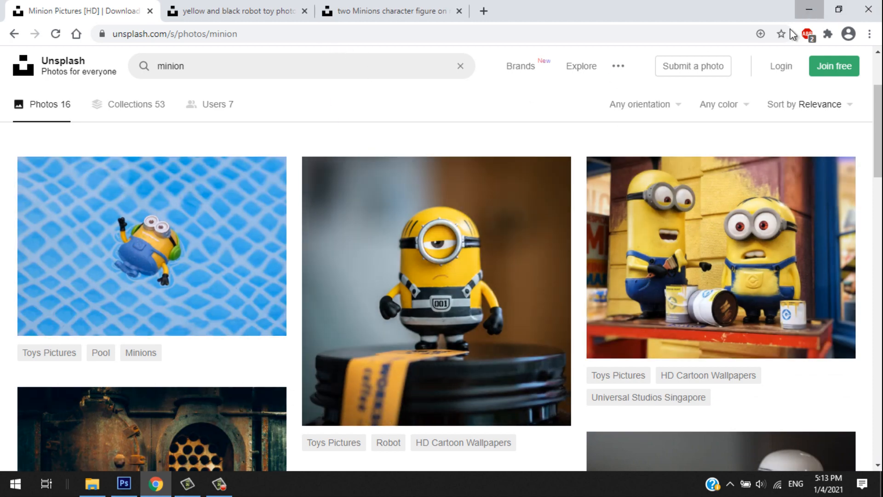
click(809, 10)
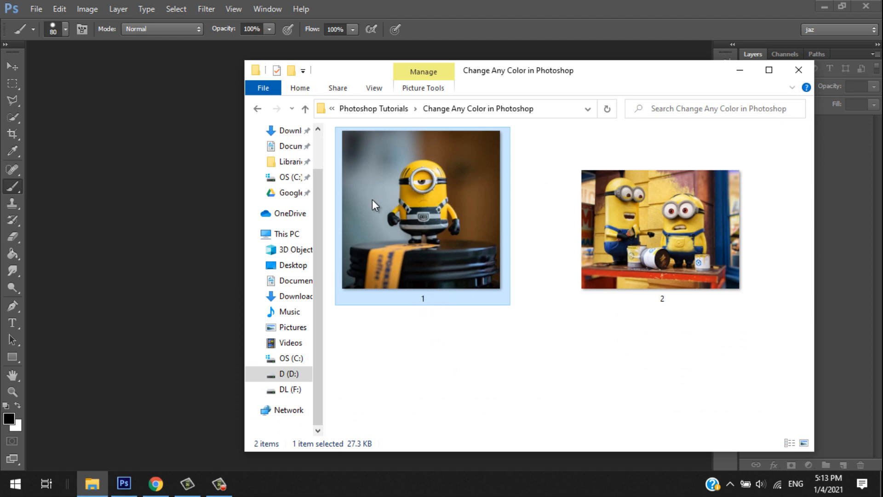
Open image 1 from the folder in Photoshop, fit it to the canvas view and activate the Move tool.
drag(372, 200, 178, 183)
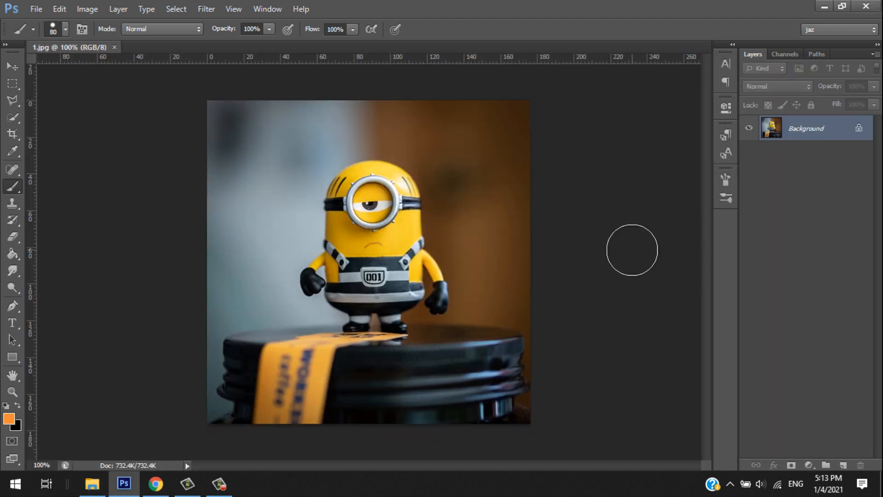
key(ctrl+0)
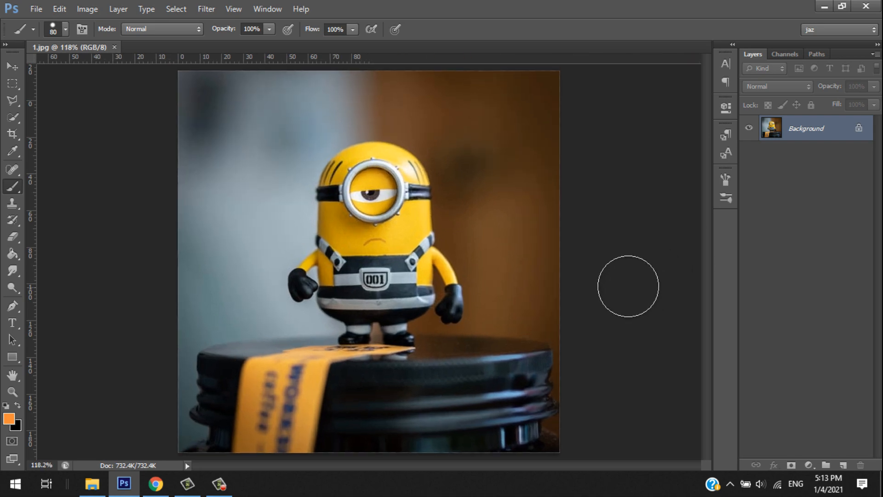
click(11, 68)
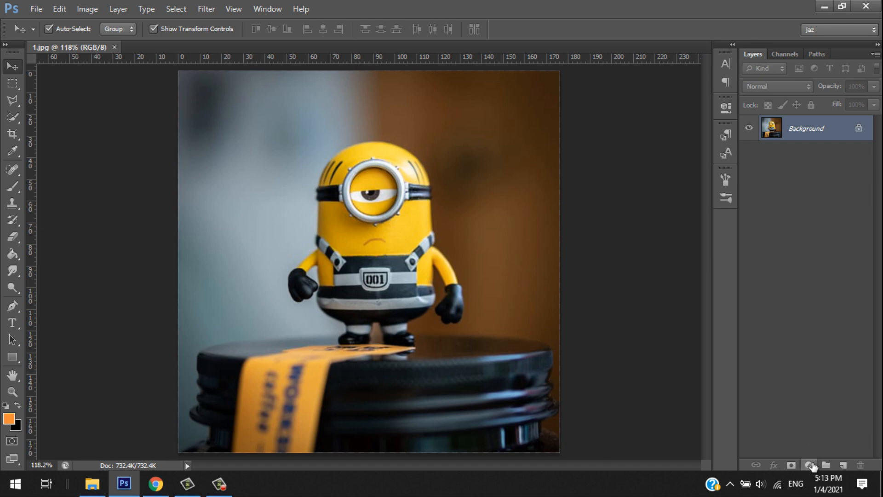
Add a Hue/Saturation adjustment layer above the background and shift its master hue to about -25.
click(808, 464)
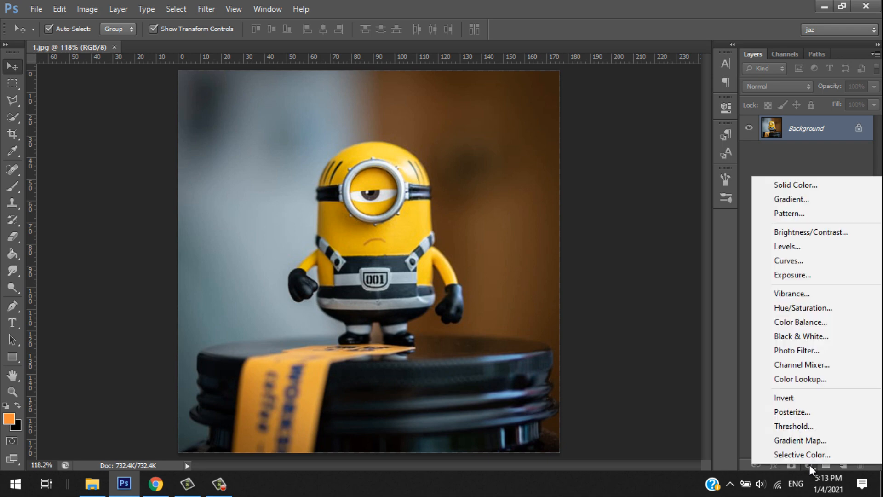
click(799, 307)
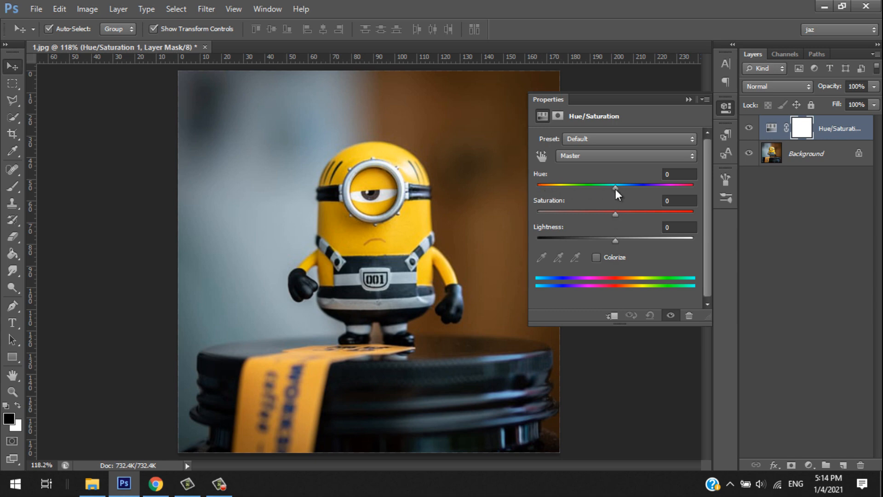
drag(615, 187, 596, 188)
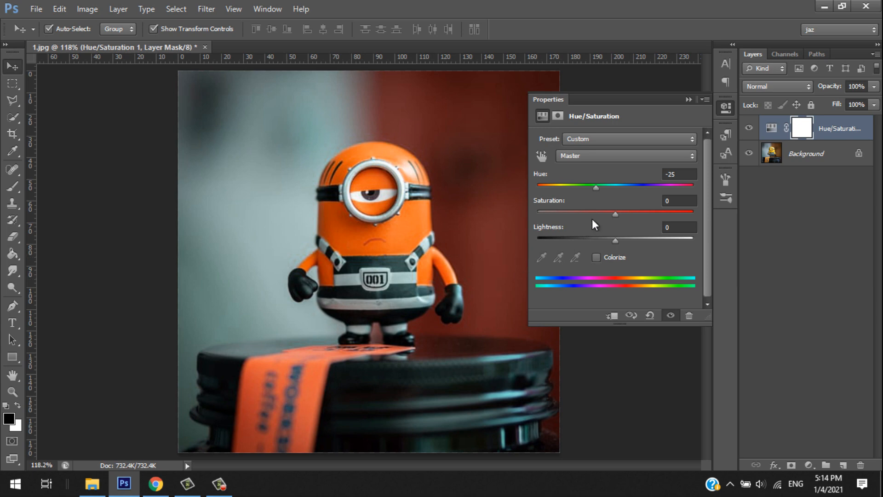
mouse_move(594, 188)
mouse_down()
mouse_move(620, 186)
mouse_move(598, 186)
mouse_up()
click(688, 99)
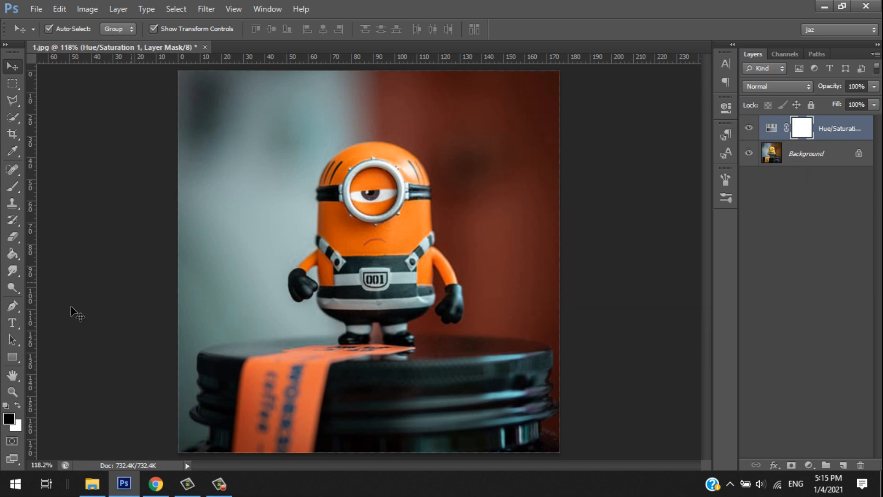
Brush black at 80 px on the Hue/Saturation mask over the brown backdrop to the right of the minion.
click(14, 187)
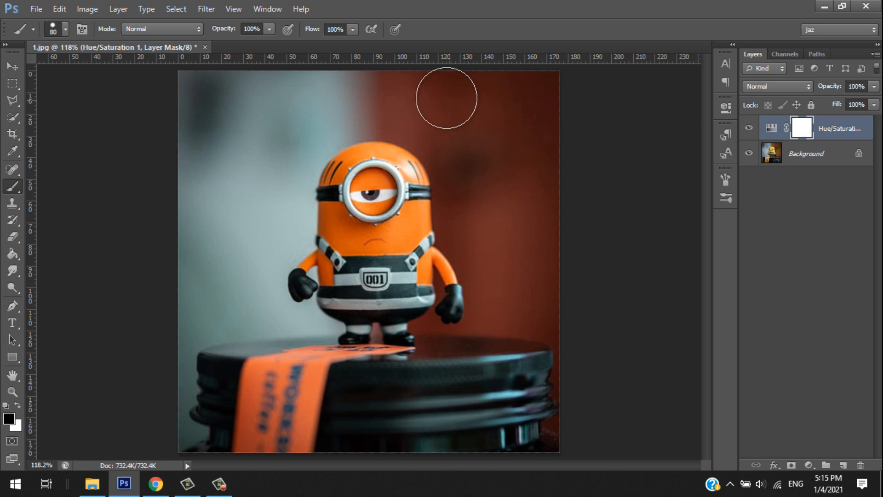
click(9, 420)
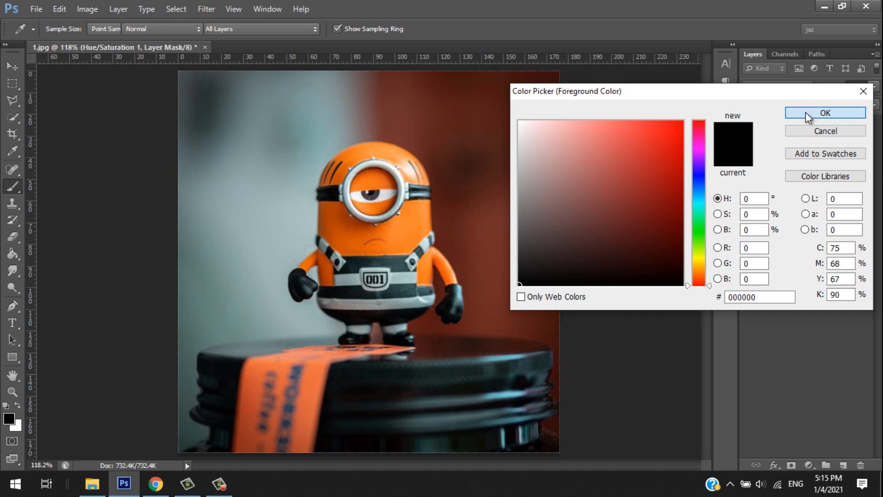
click(826, 131)
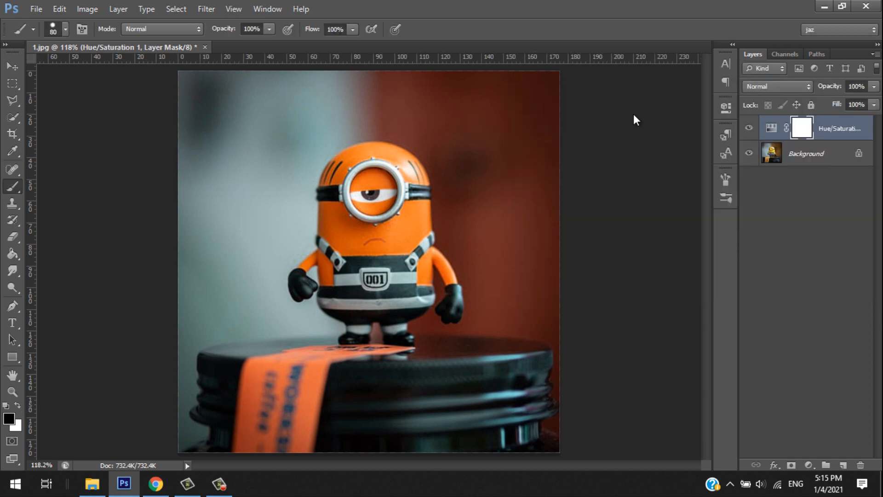
click(376, 97)
mouse_move(375, 97)
mouse_down()
mouse_move(546, 93)
mouse_move(403, 97)
mouse_move(534, 103)
mouse_move(422, 115)
mouse_move(514, 117)
mouse_move(535, 127)
mouse_move(522, 128)
mouse_move(529, 119)
mouse_move(539, 165)
mouse_move(559, 345)
mouse_move(557, 413)
mouse_move(520, 340)
mouse_move(488, 198)
mouse_move(468, 157)
mouse_move(425, 119)
mouse_move(381, 108)
mouse_move(419, 119)
mouse_move(449, 144)
mouse_move(471, 188)
mouse_move(474, 222)
mouse_move(462, 184)
mouse_move(466, 215)
mouse_move(494, 260)
mouse_move(520, 163)
mouse_move(424, 101)
mouse_up()
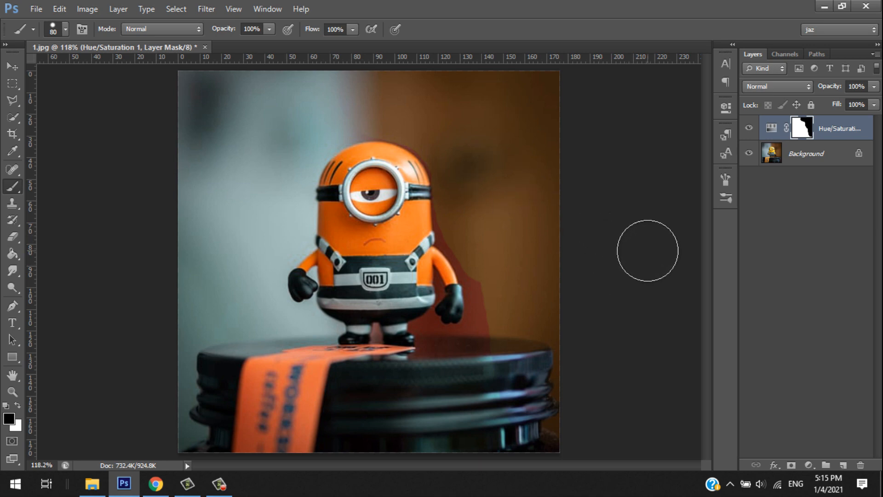
Mask out the reddish fringe along the right side of the minion's head with the black brush.
key(ctrl+plus)
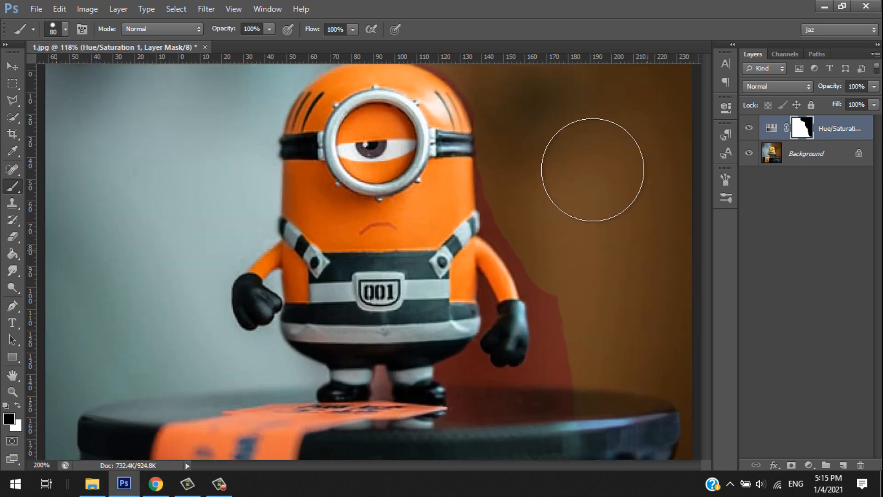
key(ctrl+plus)
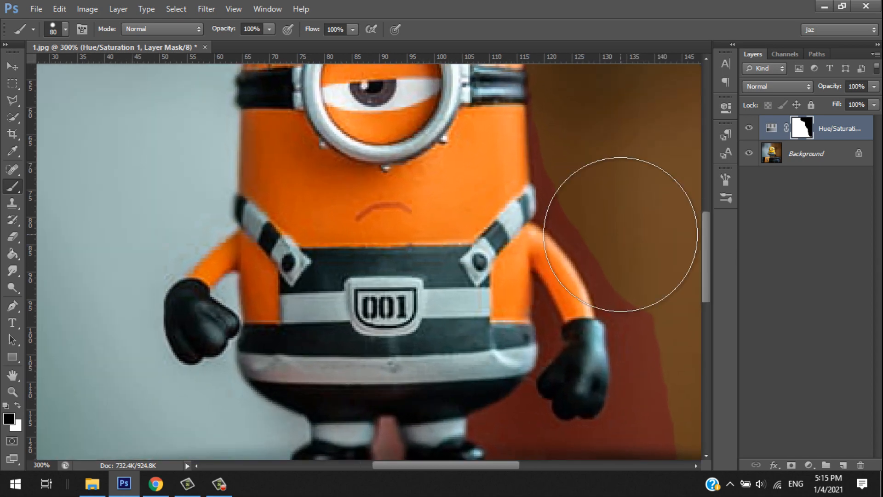
scroll(623, 233, up, 5)
scroll(597, 248, up, 5)
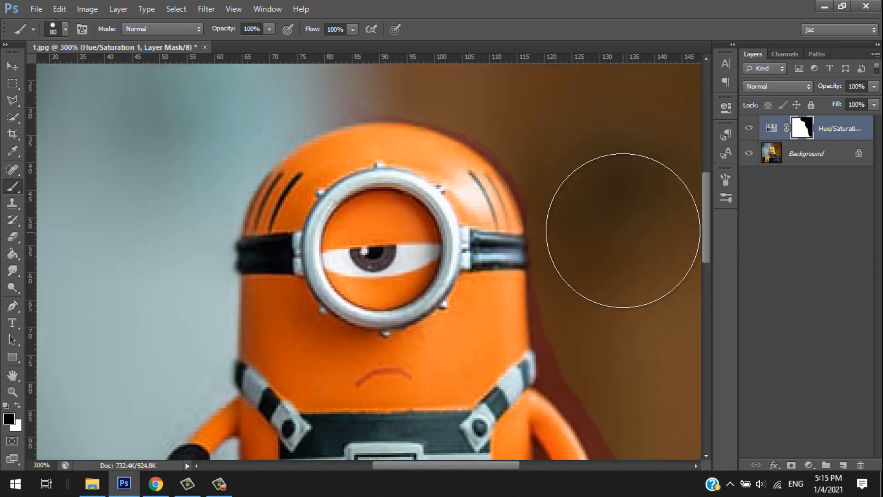
mouse_move(446, 122)
mouse_down()
mouse_move(414, 102)
mouse_move(481, 122)
mouse_move(558, 183)
mouse_move(592, 262)
mouse_move(601, 256)
mouse_move(593, 248)
mouse_up()
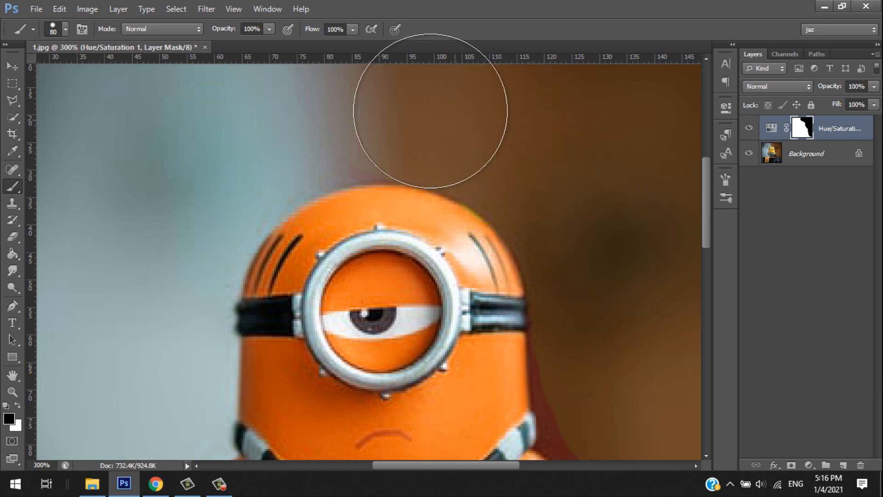
Reduce the brush to 29 px and mask out the red tint beside the minion's body and shoulder.
scroll(653, 254, down, 5)
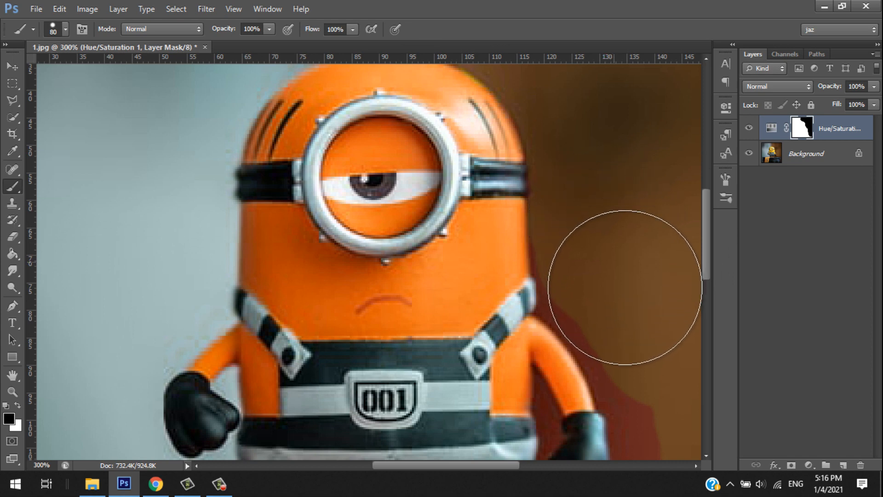
right_click(592, 191)
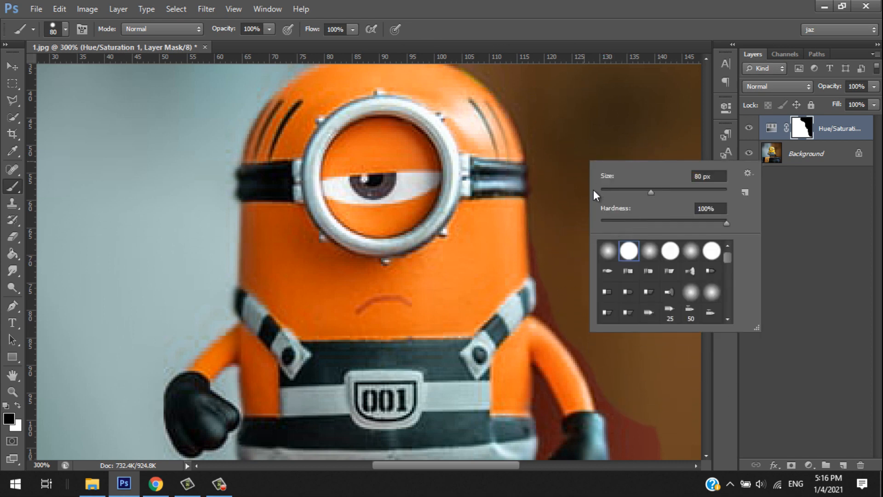
right_click(568, 110)
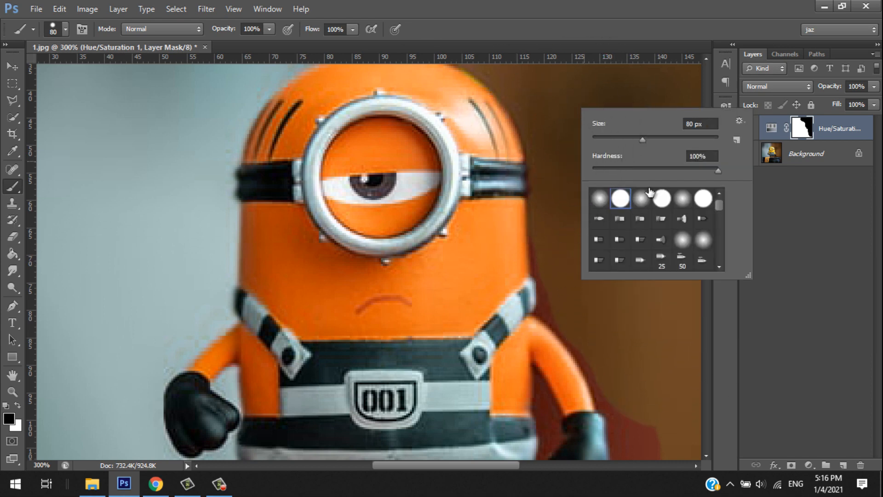
drag(641, 138, 616, 140)
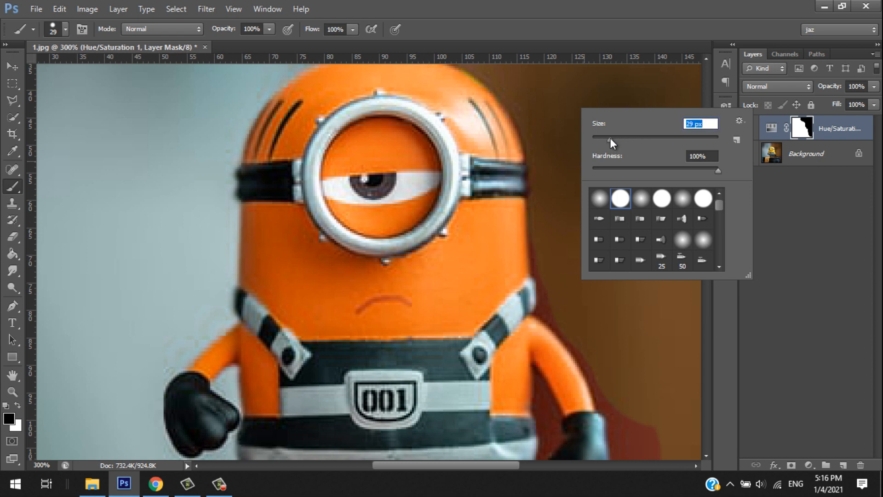
click(574, 2)
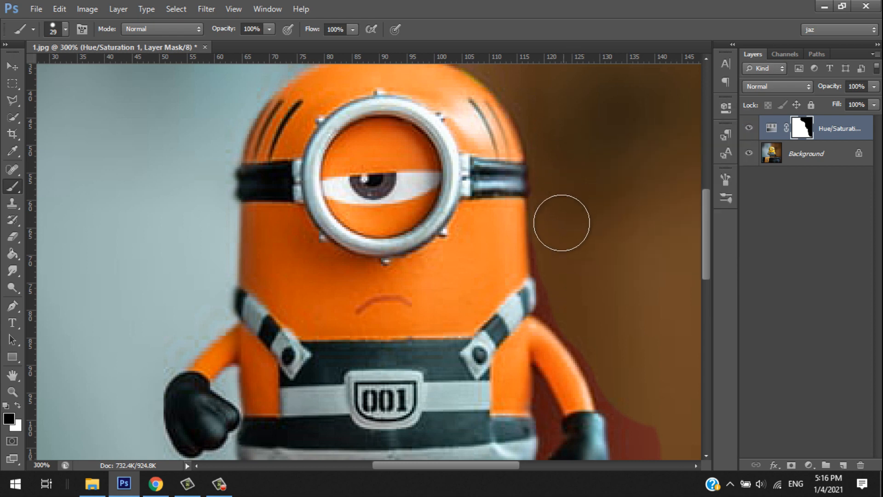
mouse_move(557, 244)
mouse_down()
mouse_move(568, 308)
mouse_move(587, 333)
mouse_up()
Mask out the reddish backdrop beside the outer edge of the minion's right-hand arm and glove.
scroll(625, 262, down, 4)
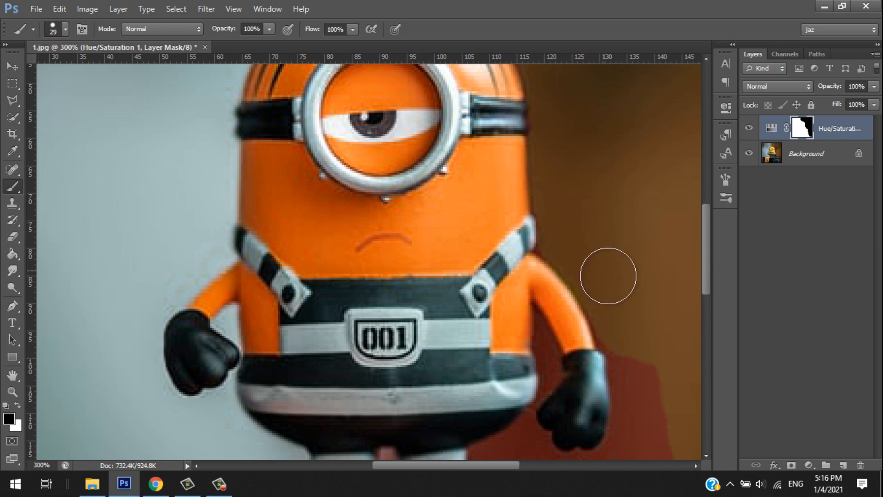
drag(418, 196, 415, 195)
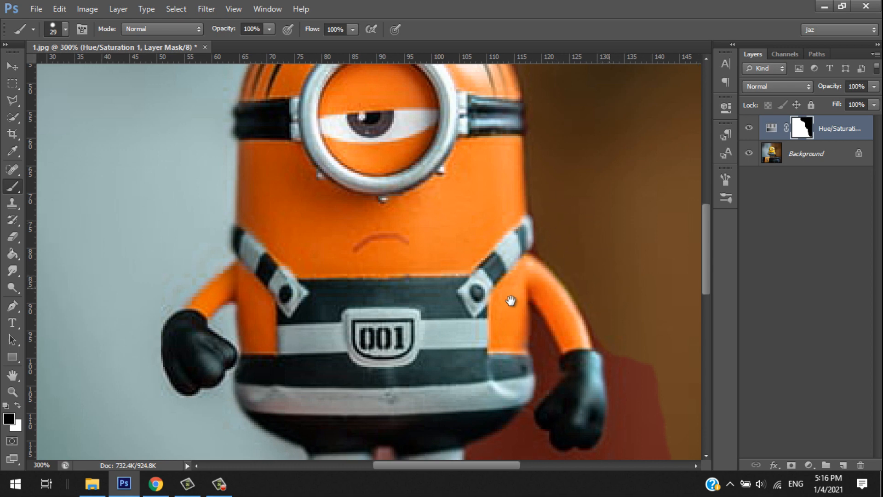
scroll(511, 300, down, 3)
scroll(510, 301, right, 5)
scroll(425, 246, down, 2)
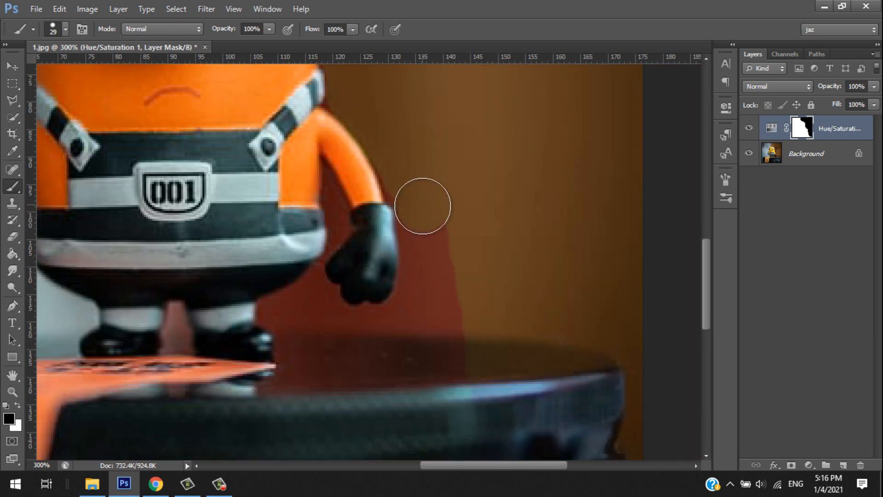
mouse_move(427, 229)
mouse_down()
mouse_move(426, 296)
mouse_move(424, 287)
mouse_up()
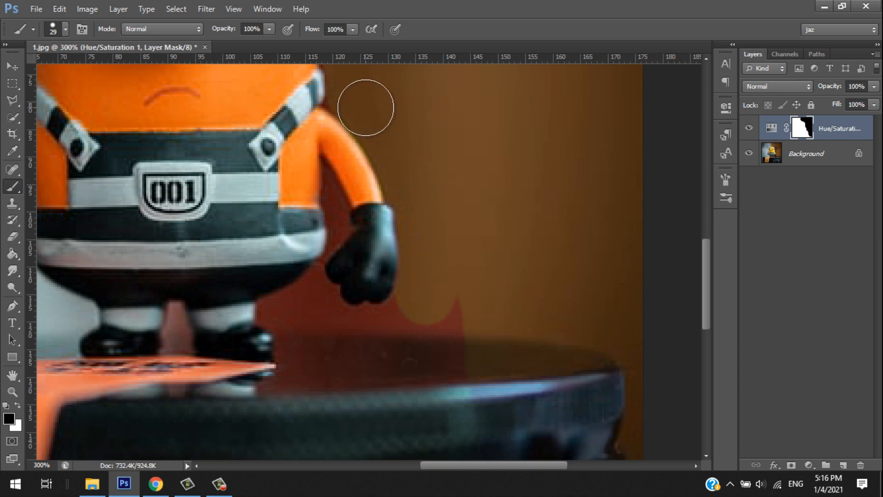
Shrink the brush to 6 px and mask the gap between arm and body and the lower body edge down to the foot.
key(bracketleft)
key(bracketleft)
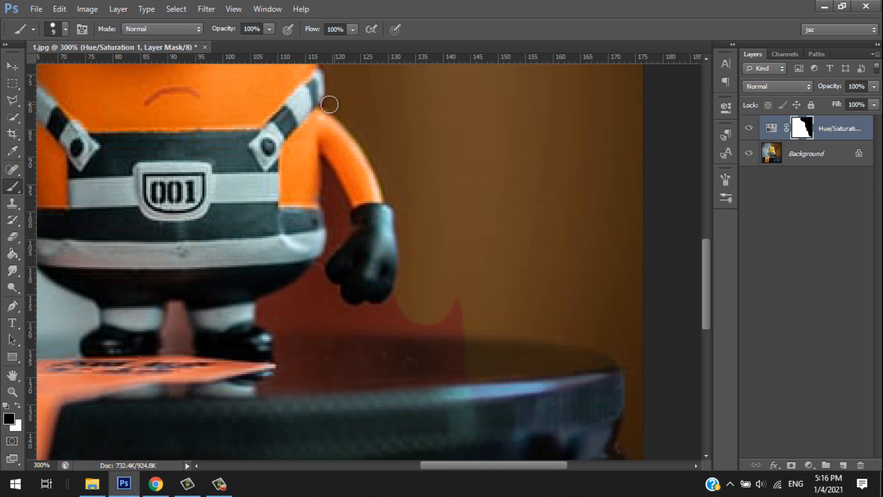
scroll(372, 106, up, 3)
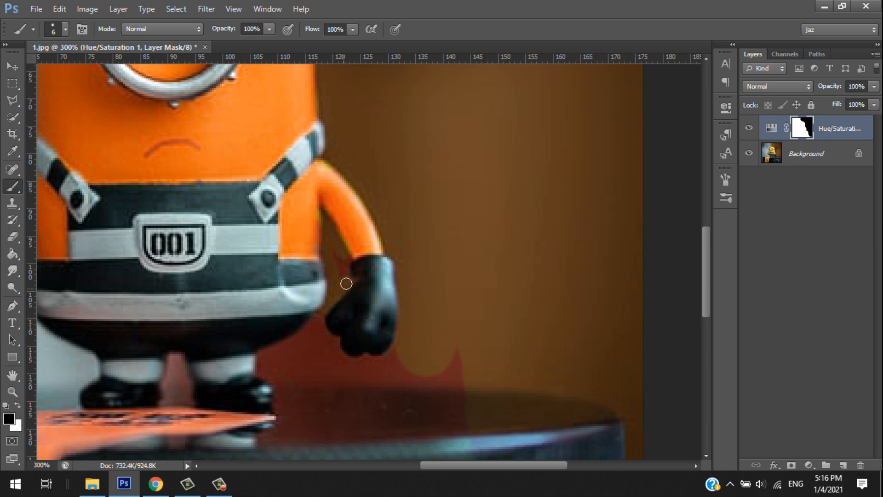
drag(346, 283, 337, 250)
mouse_move(287, 342)
mouse_down()
mouse_move(260, 359)
mouse_move(259, 374)
mouse_up()
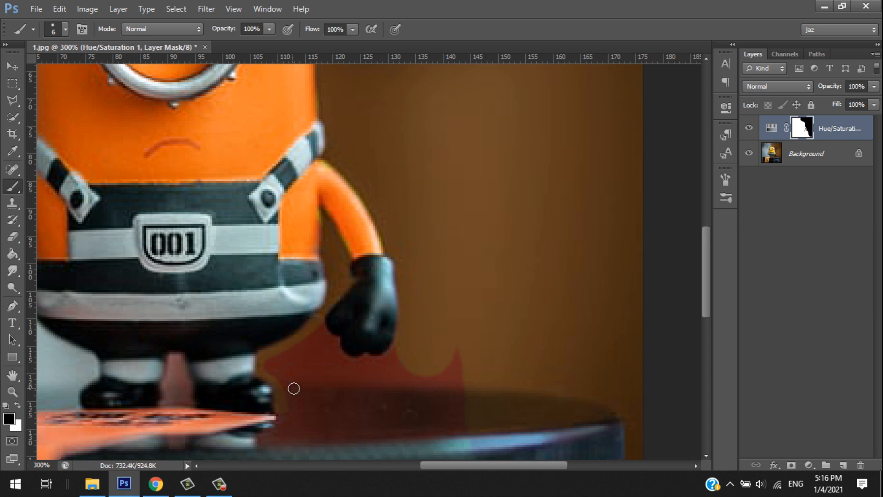
Mask out the red tint just beneath the glove and in the gap between the minion's legs.
scroll(327, 329, down, 1)
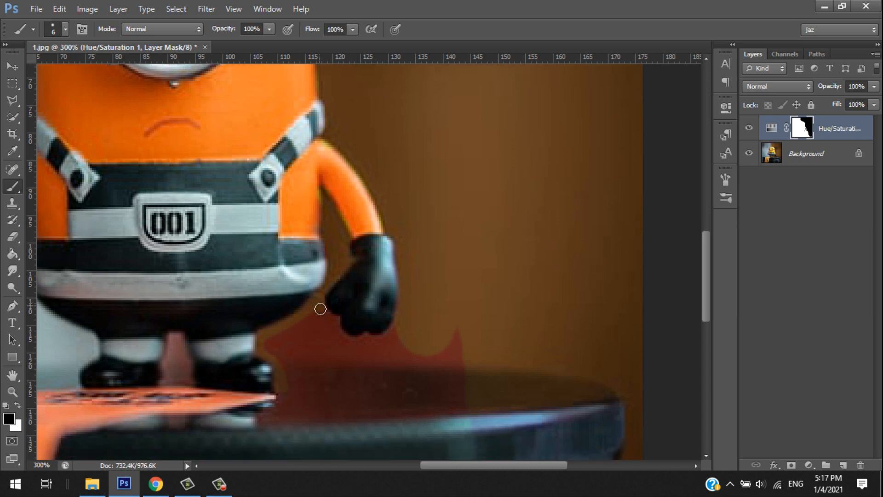
mouse_move(336, 320)
mouse_down()
mouse_move(340, 342)
mouse_move(351, 346)
mouse_move(398, 333)
mouse_up()
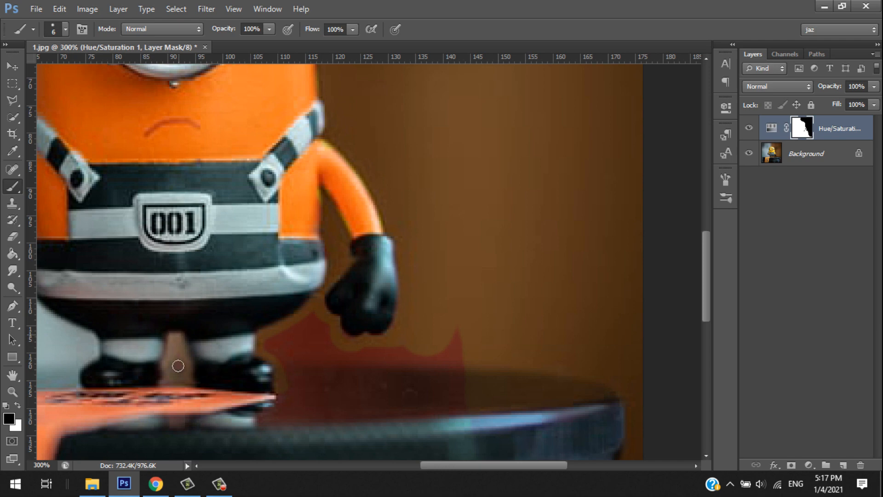
scroll(306, 351, down, 2)
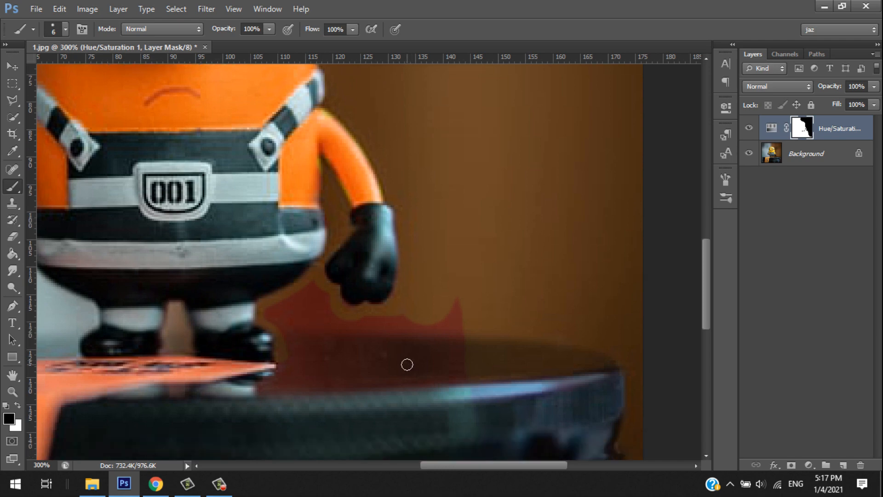
scroll(391, 368, down, 2)
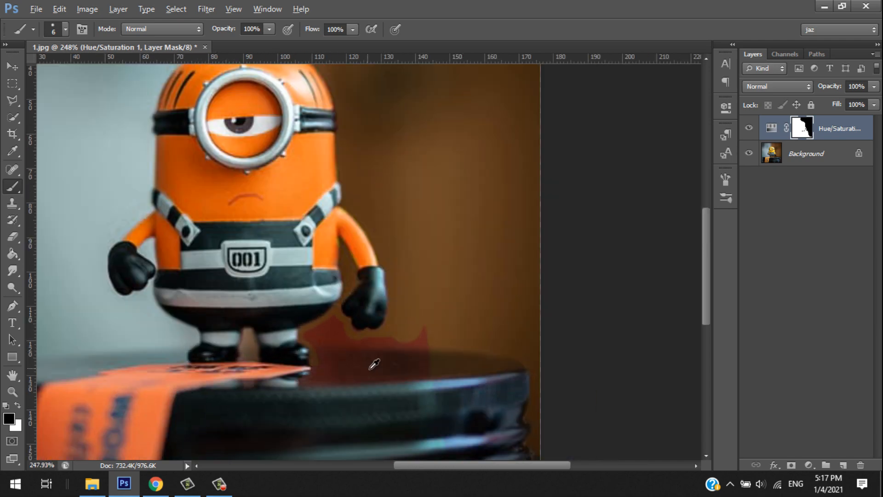
scroll(404, 392, down, 3)
alt+scroll(406, 399, down, 2)
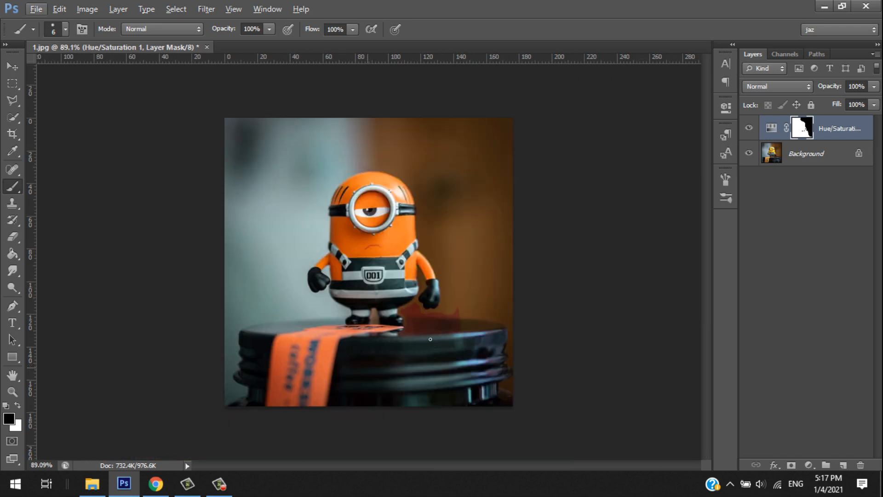
Enlarge the brush to 20 px and mask out the remaining red tint behind the jar lid, between the foot and glove.
key(ctrl+plus)
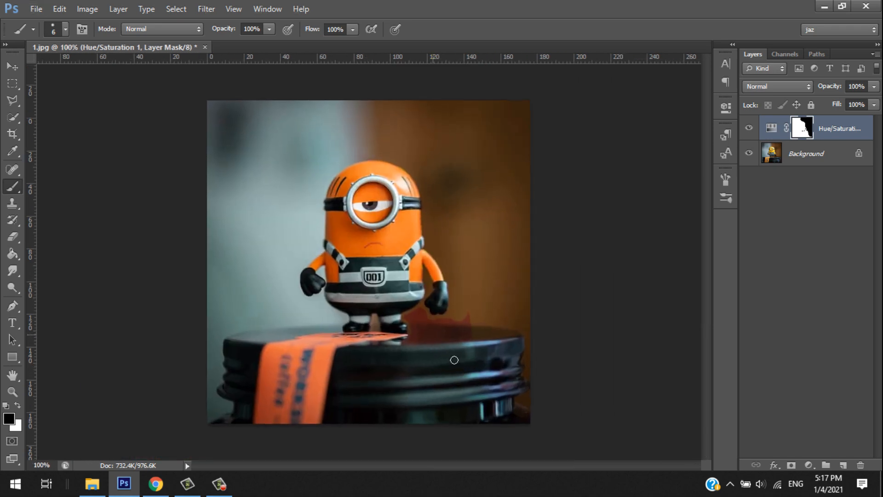
key(ctrl+plus)
key(ctrl+minus)
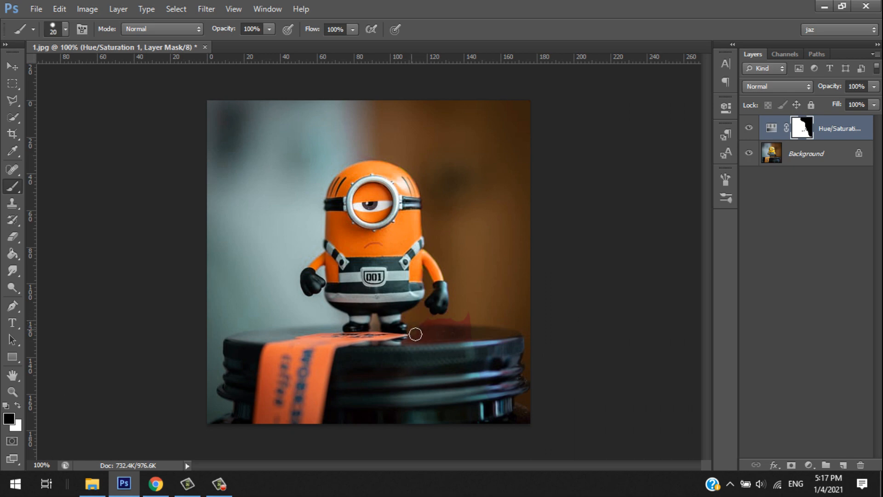
drag(415, 334, 465, 321)
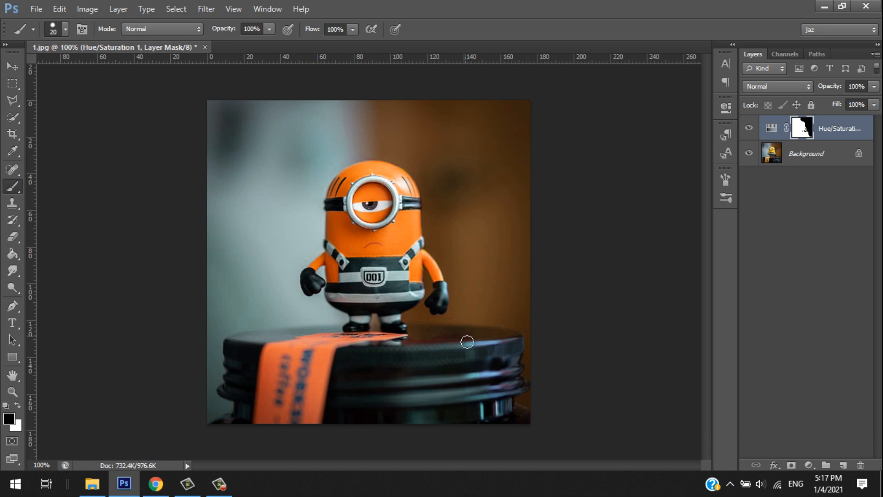
Enlarge the brush to 150 px and mask the adjustment off the jar, its label and the outer backdrop around the minion.
key(bracketright)
key(bracketright)
key(bracketright)
key(bracketright)
key(bracketright)
key(bracketright)
key(bracketright)
key(bracketright)
key(bracketright)
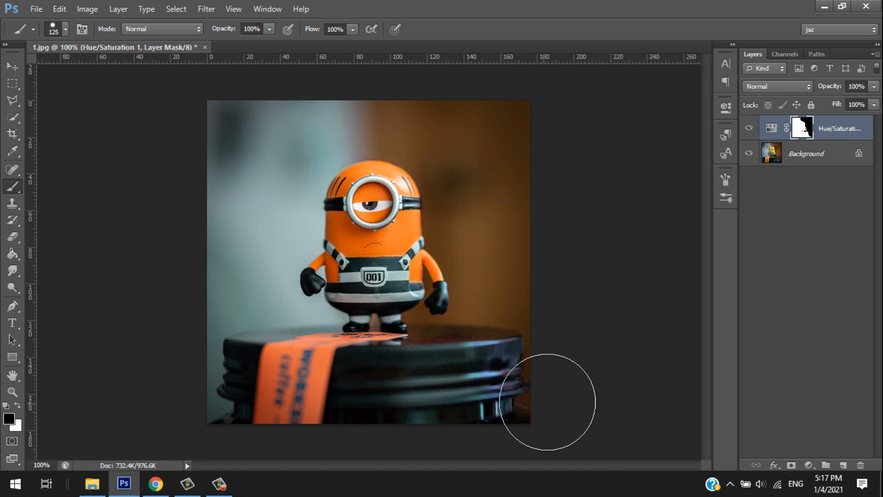
key(bracketright)
mouse_move(409, 381)
mouse_down()
mouse_move(233, 392)
mouse_move(281, 367)
mouse_move(304, 366)
mouse_move(334, 383)
mouse_move(379, 382)
mouse_up()
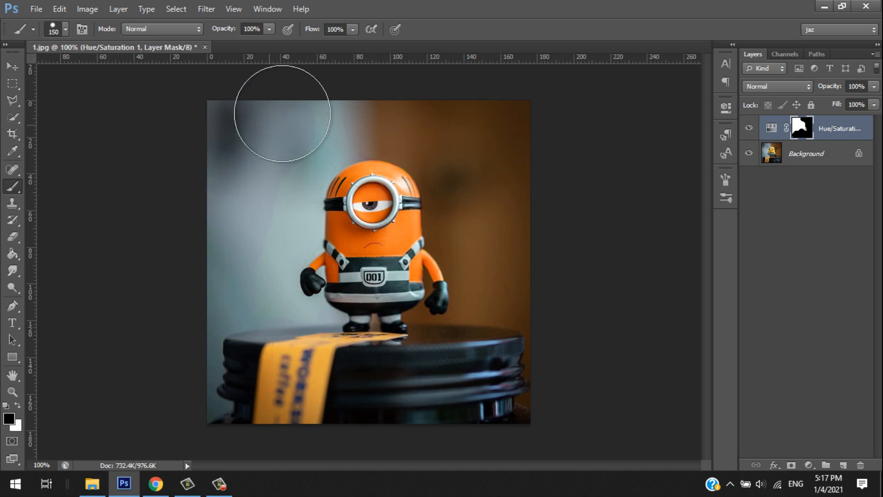
mouse_move(282, 113)
mouse_down()
mouse_move(403, 98)
mouse_move(538, 144)
mouse_up()
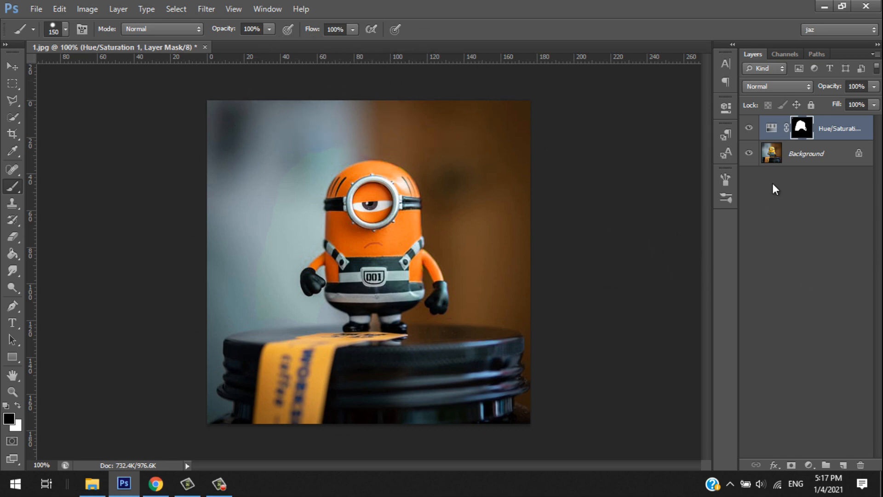
Toggle the Hue/Saturation layer's visibility to compare the minion's original and adjusted colours.
click(749, 128)
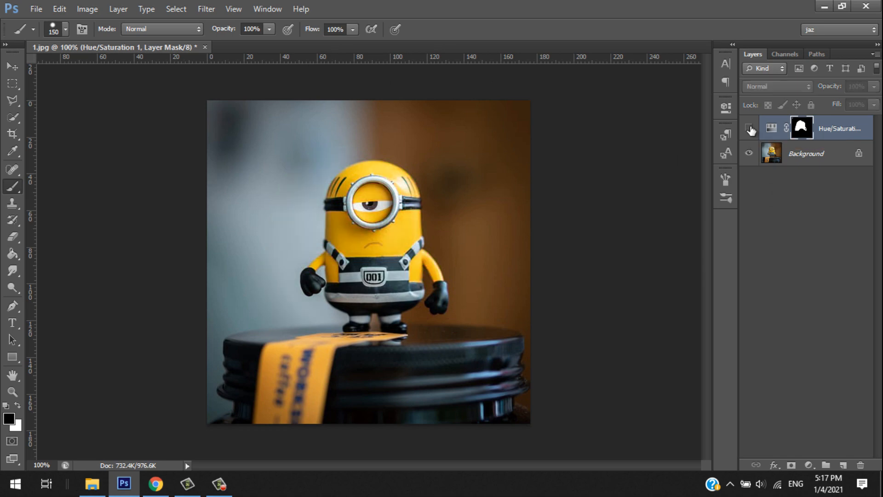
click(816, 159)
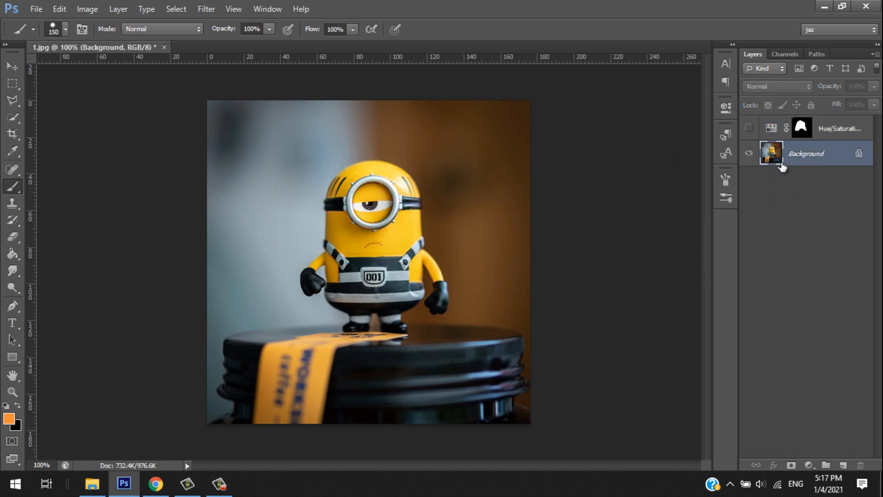
click(806, 135)
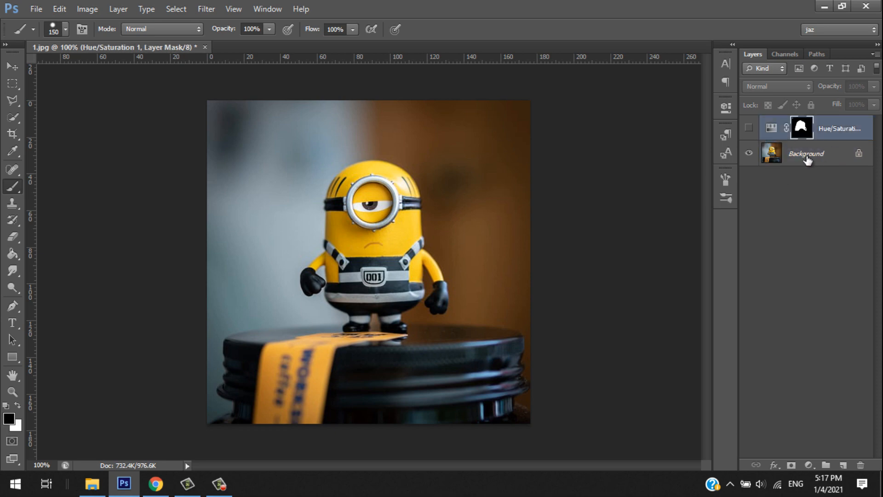
click(750, 128)
click(750, 129)
click(749, 129)
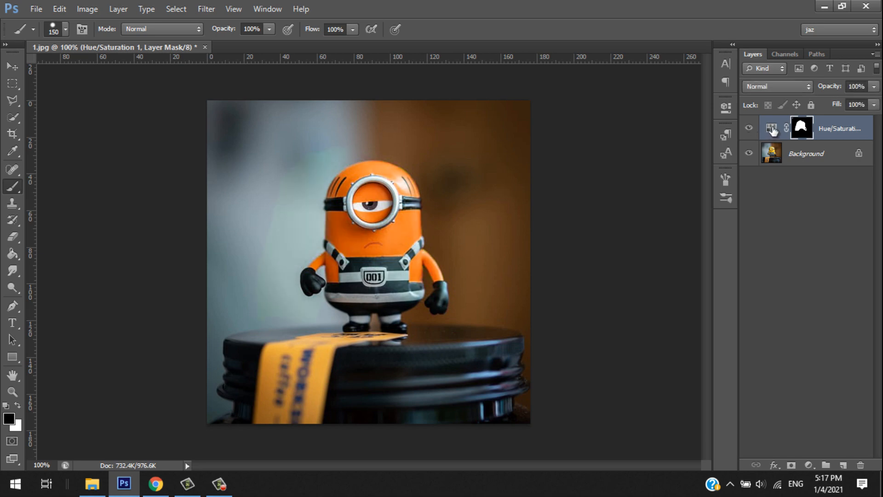
Set the adjustment's Hue to +26 and mask out the purple tint in the grey backdrop beside the minion.
double_click(772, 130)
drag(603, 190, 636, 188)
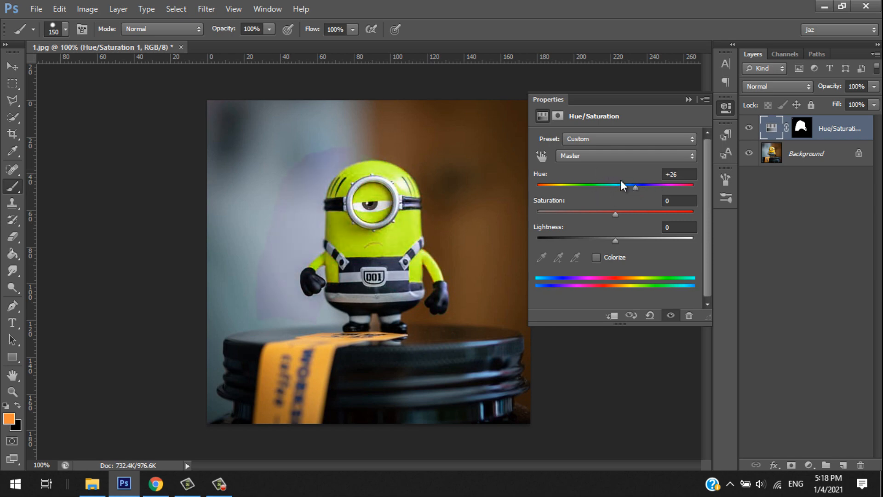
click(802, 128)
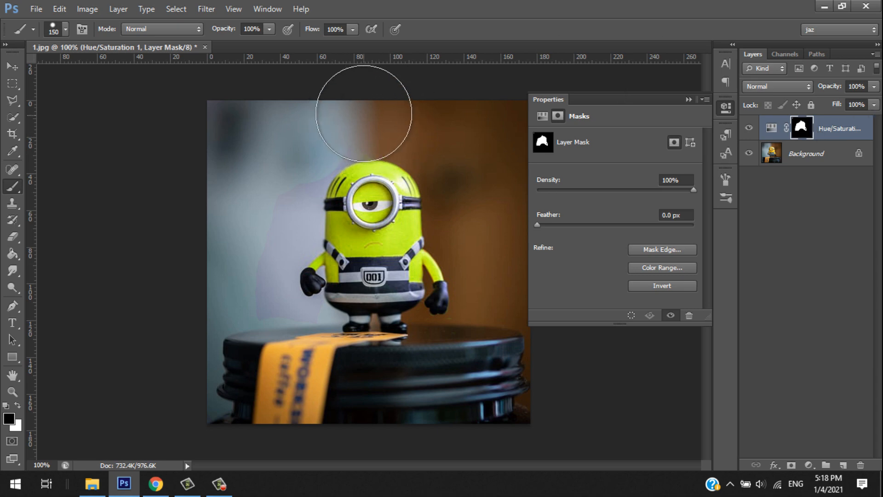
mouse_move(290, 152)
mouse_down()
mouse_move(249, 275)
mouse_move(211, 302)
mouse_up()
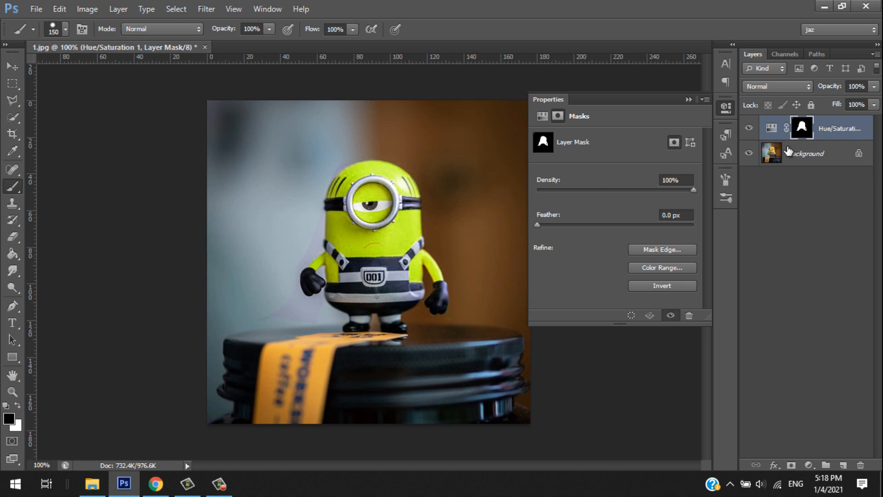
Set the Hue to -27 and compare the recoloured minion with the original.
click(771, 127)
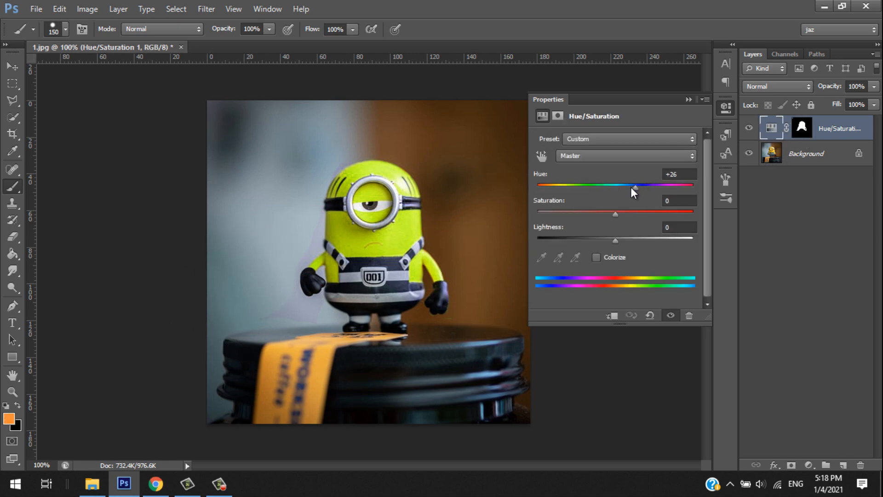
drag(625, 187, 594, 186)
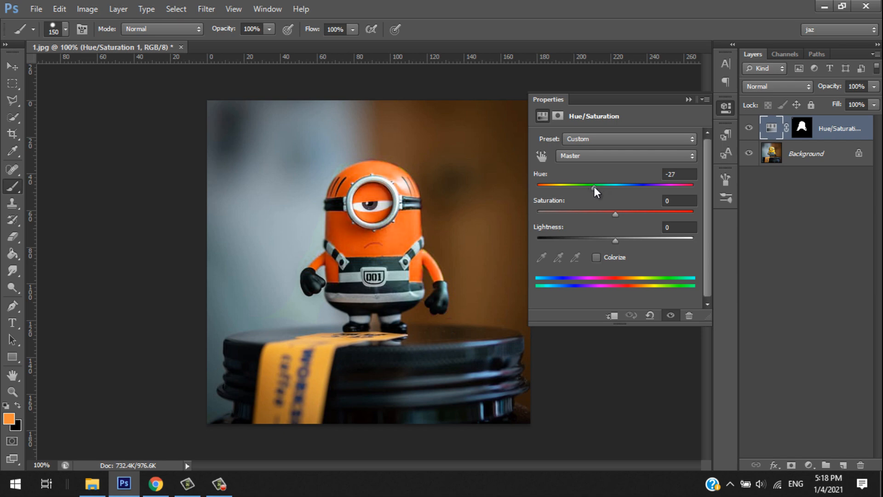
click(689, 99)
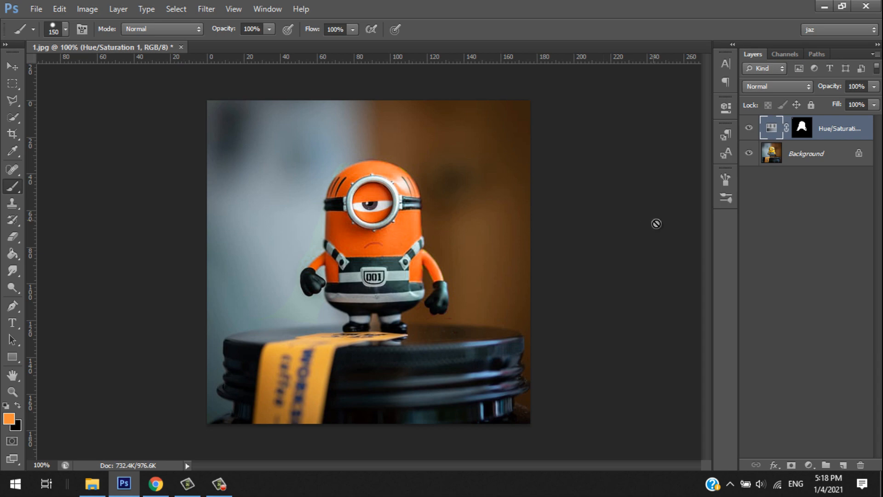
click(750, 129)
click(750, 128)
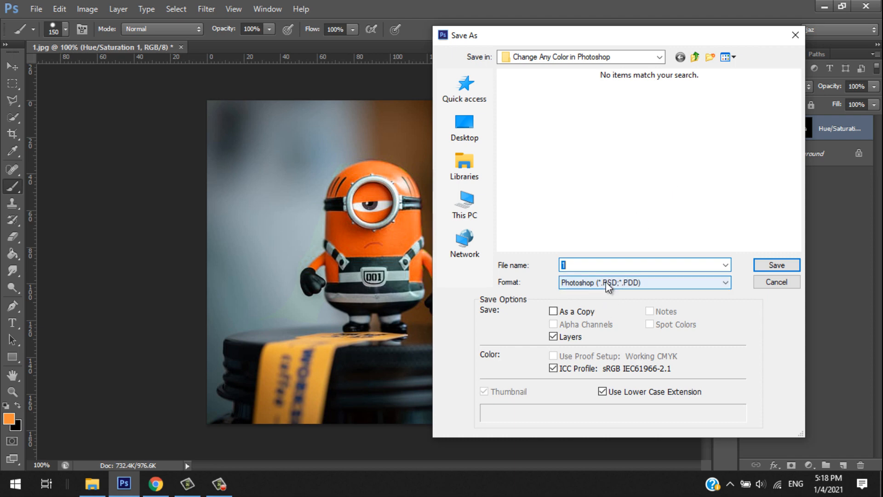
Save a JPEG copy named "1 edited" in the Change Any Color in Photoshop folder at Maximum quality 12.
click(606, 283)
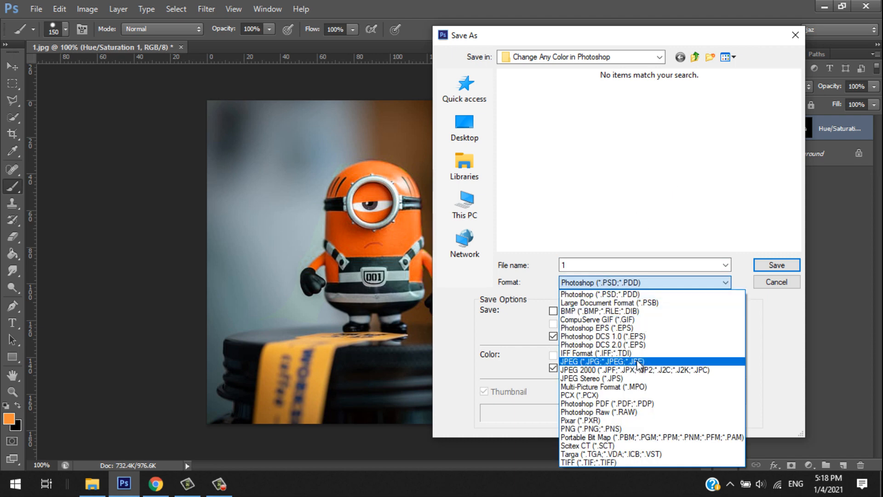
click(602, 361)
double_click(591, 263)
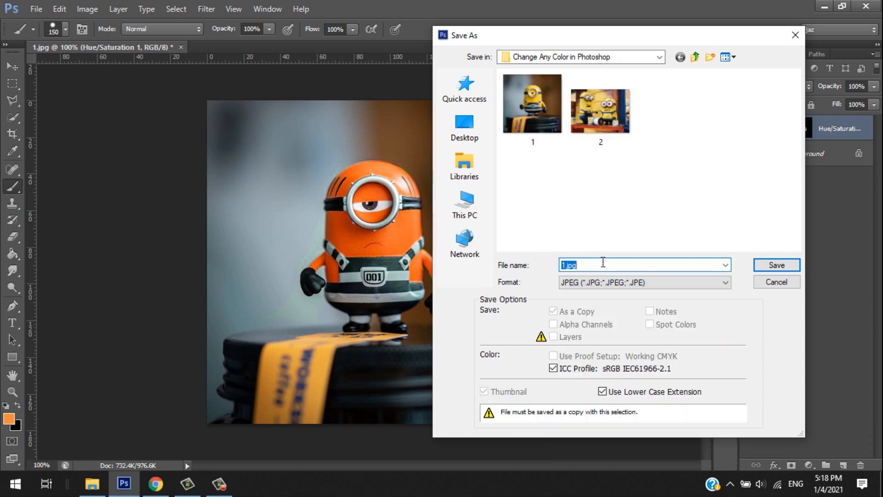
text(1 edited)
key(Return)
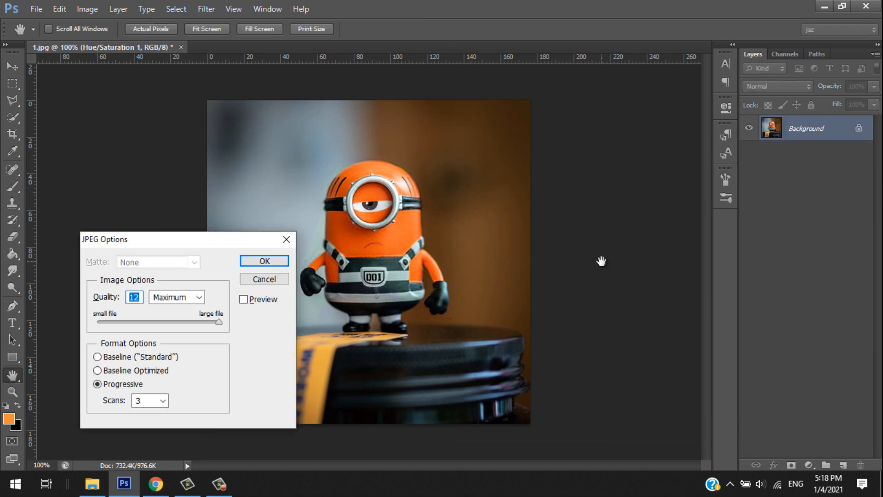
click(264, 261)
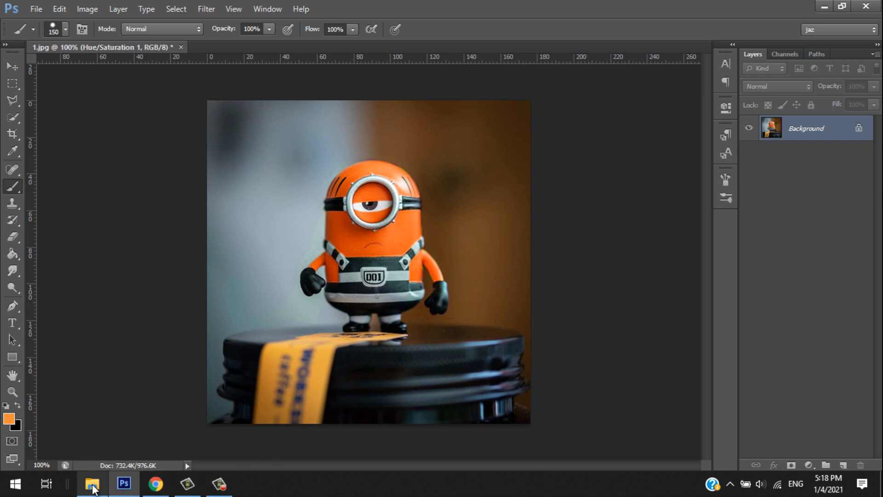
Switch to File Explorer and inspect image 2, the two-minions photo, up close in the photo viewer.
key(alt+Tab)
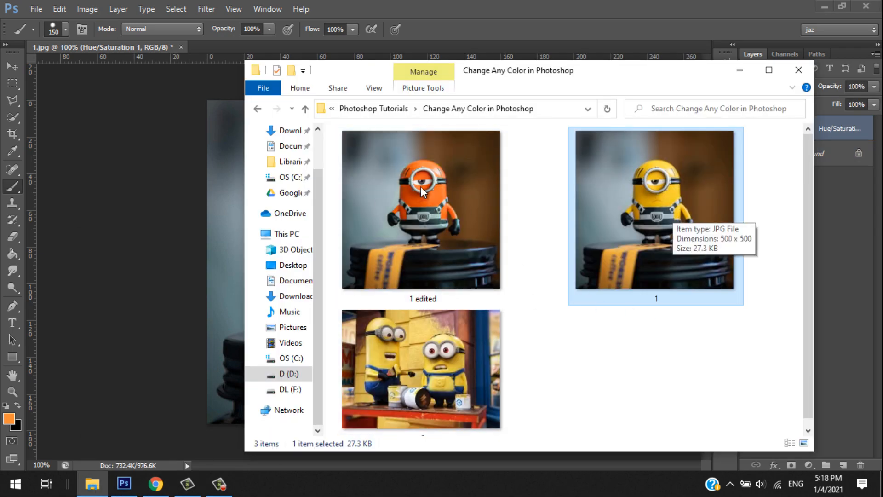
click(411, 350)
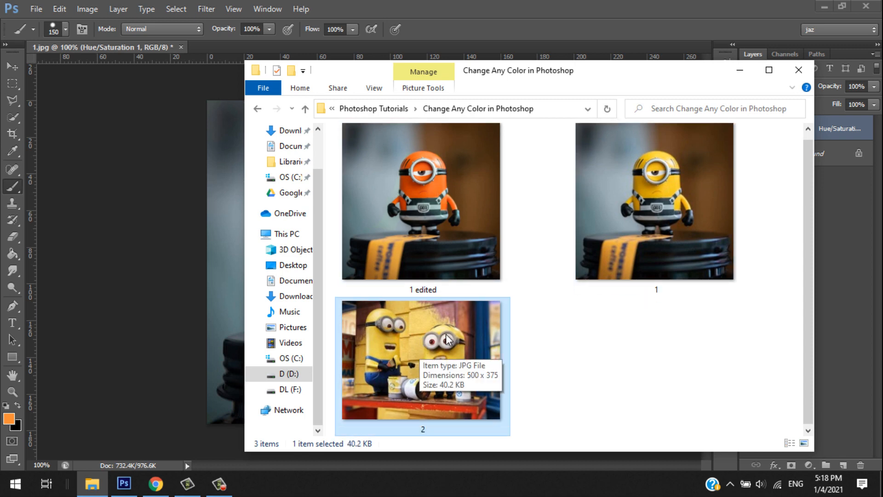
double_click(398, 335)
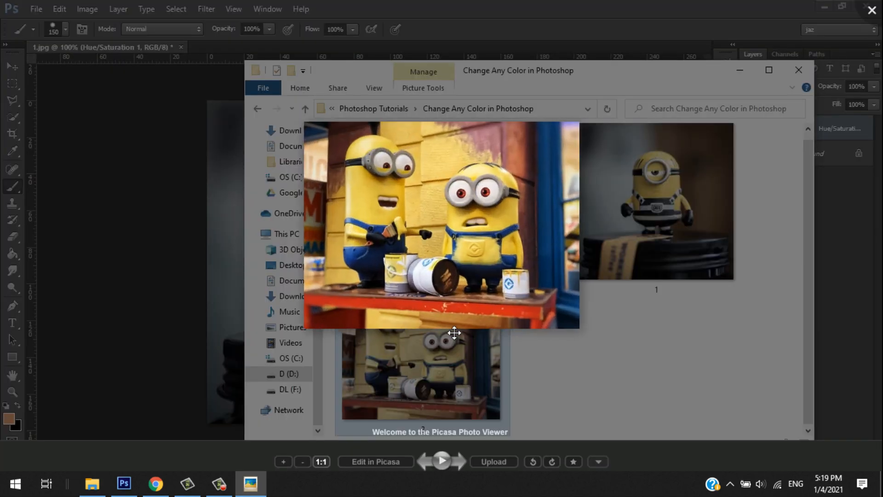
scroll(430, 205, up, 3)
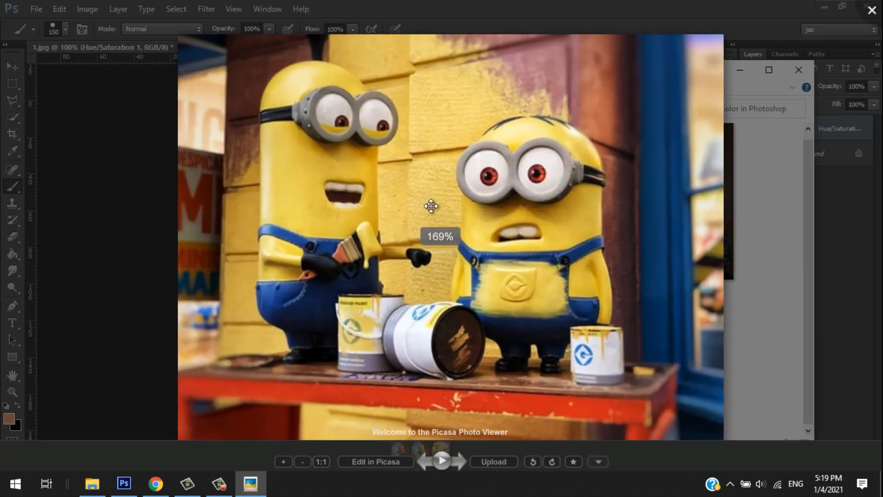
scroll(431, 206, down, 3)
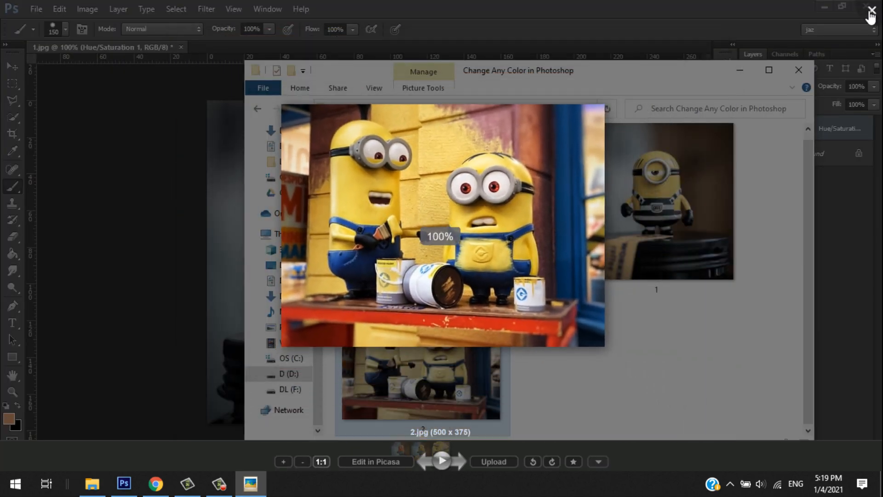
click(871, 10)
Switch to Chrome, open the two-minions photo from the Unsplash results in a new tab and enlarge it.
click(156, 484)
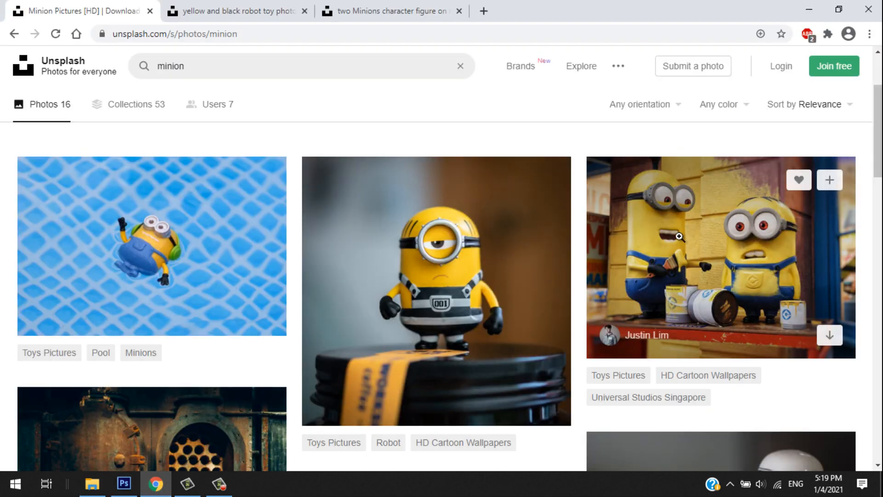
right_click(680, 236)
click(713, 246)
click(516, 9)
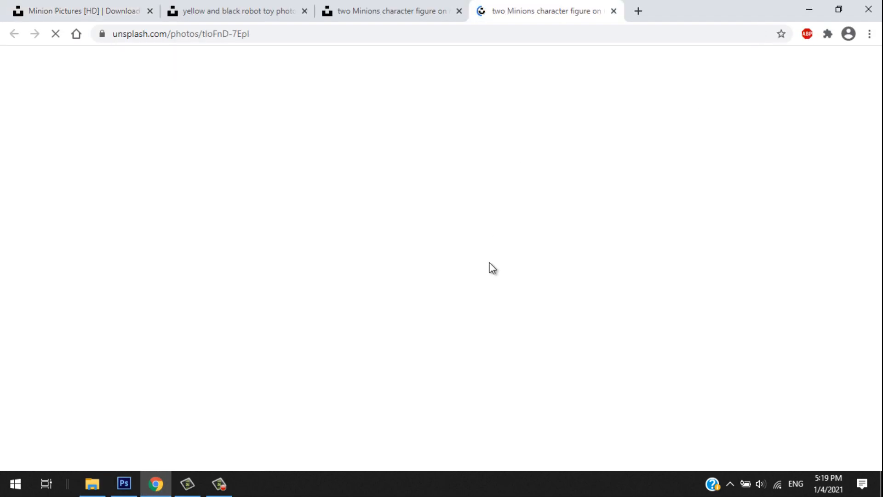
click(454, 281)
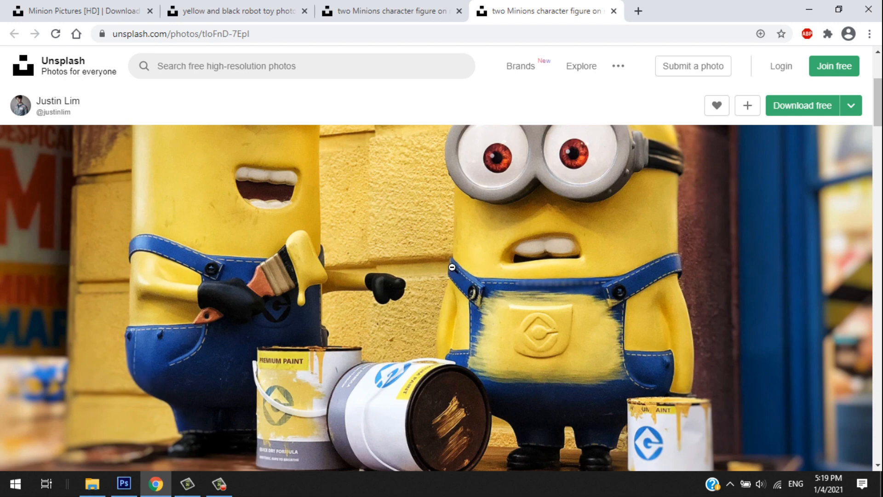
scroll(454, 276, up, 4)
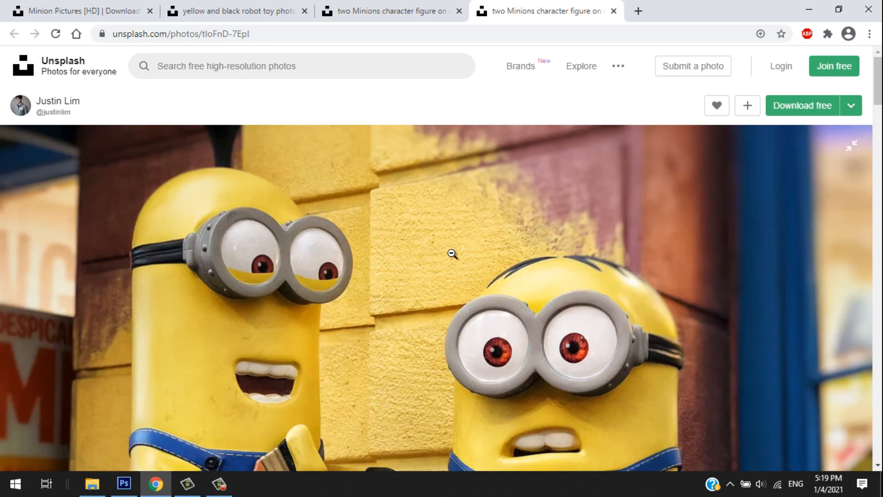
scroll(432, 265, down, 5)
Save the enlarged two-minions photo as a JPG named 2, replacing the existing file in the tutorial folder.
right_click(406, 248)
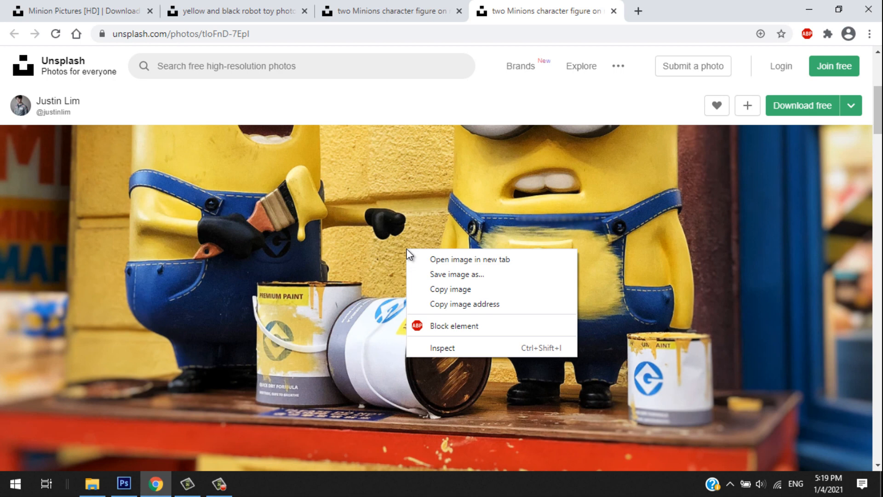
click(457, 275)
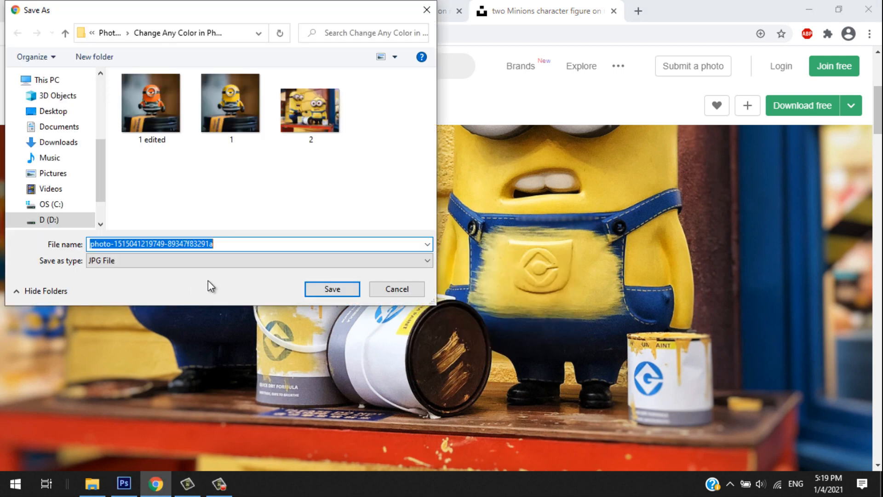
click(311, 106)
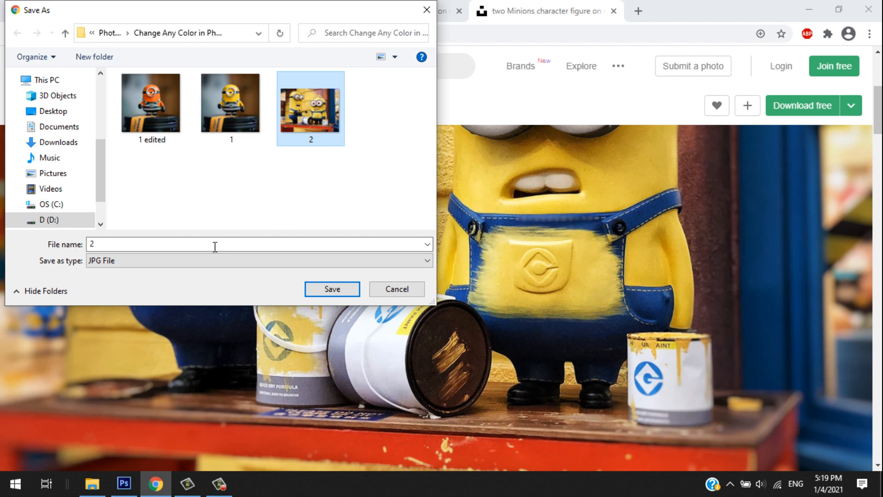
click(335, 289)
click(480, 246)
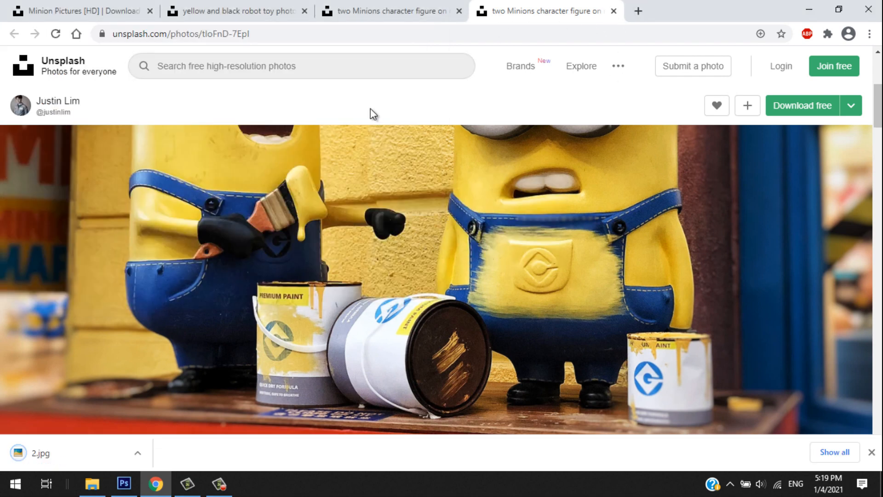
scroll(417, 272, down, 8)
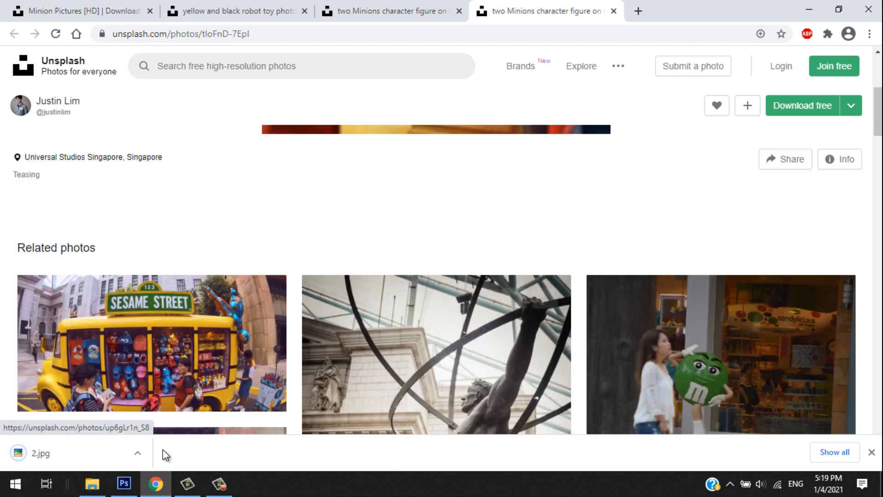
Bring up the tutorial folder in File Explorer and open image 2 as a separate document in Photoshop.
click(120, 487)
click(94, 485)
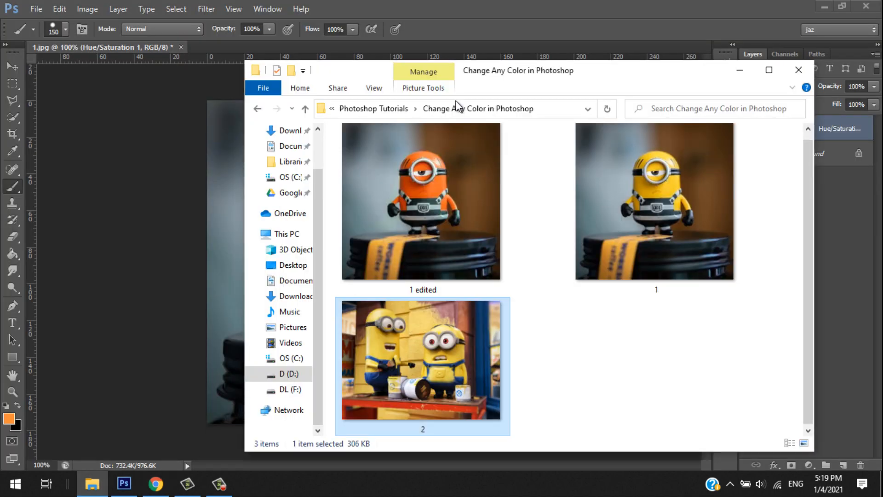
drag(489, 75, 557, 92)
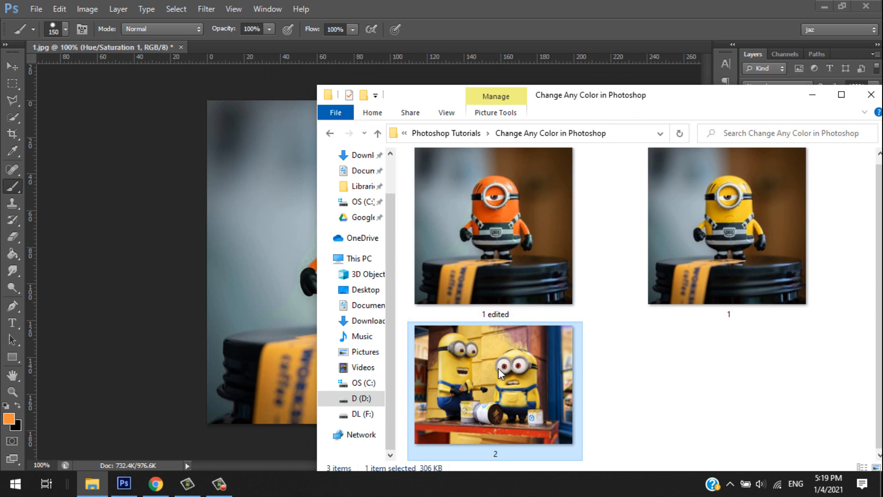
drag(512, 389, 241, 45)
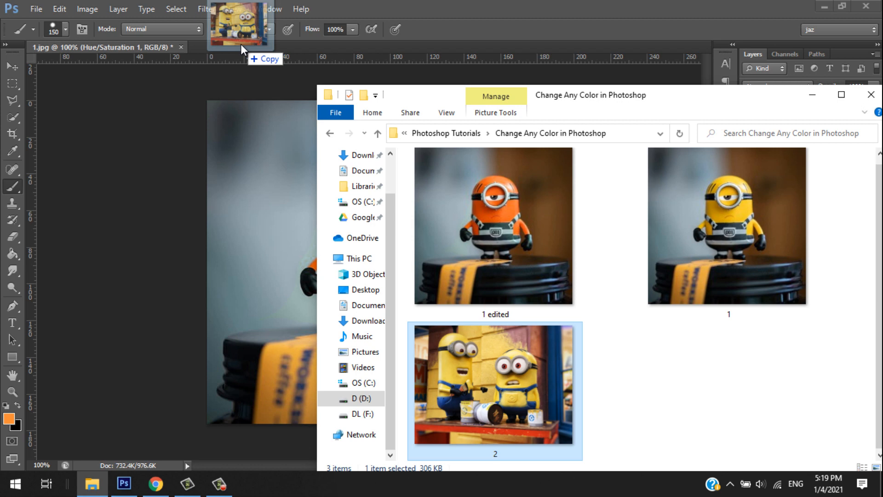
drag(241, 45, 240, 44)
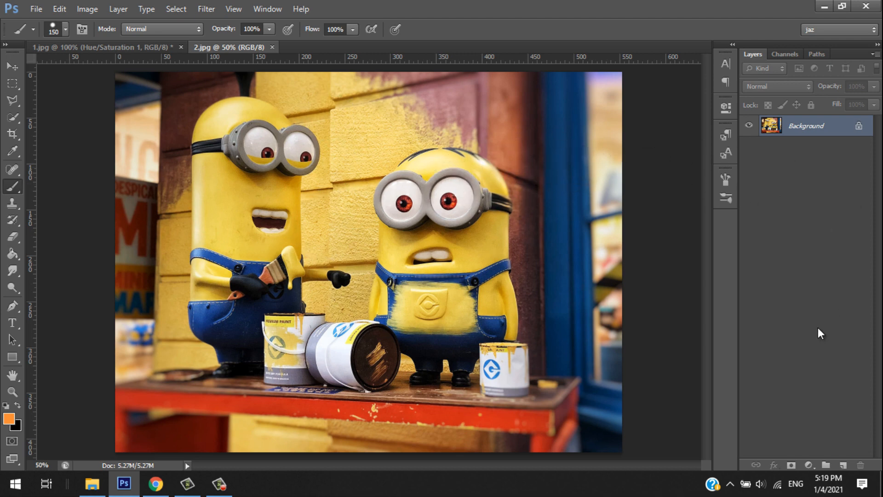
Try a direct Hue/Saturation adjustment on the Background layer with Hue -30, and undo it.
click(809, 465)
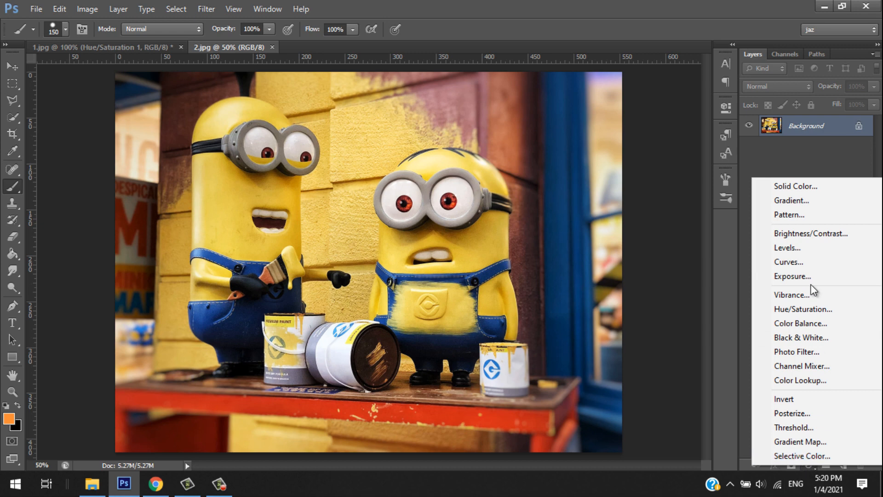
click(157, 8)
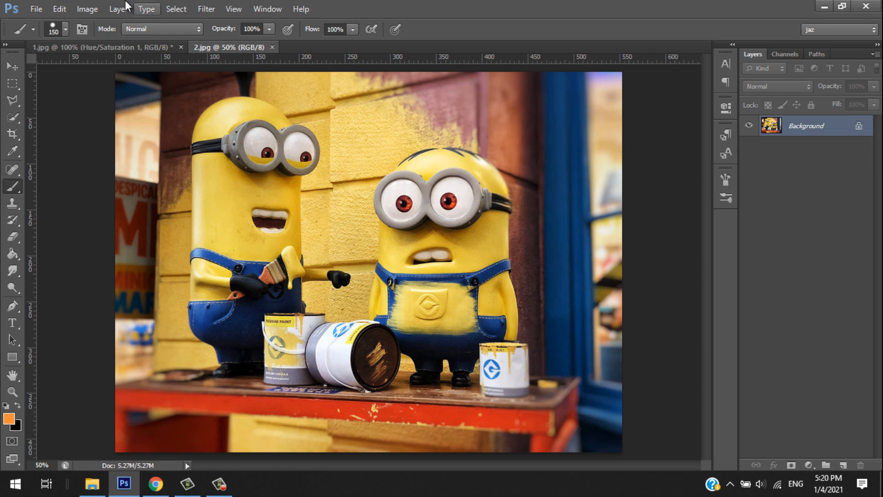
click(85, 9)
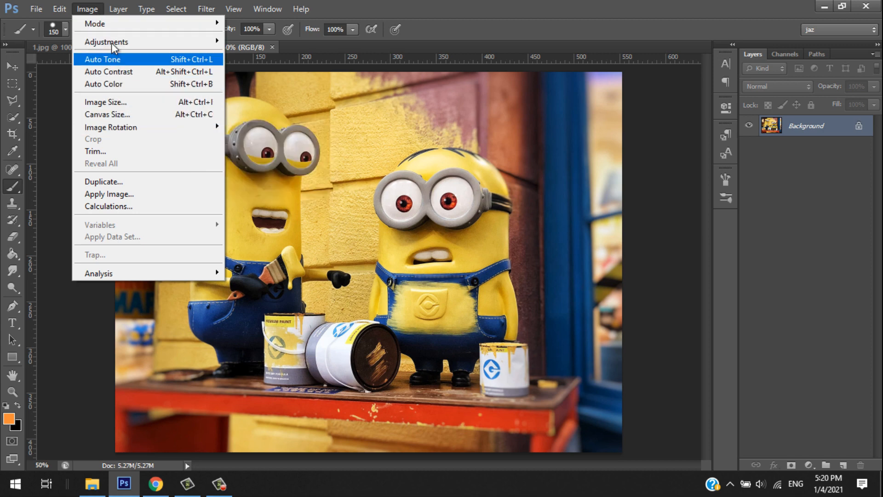
mouse_move(111, 43)
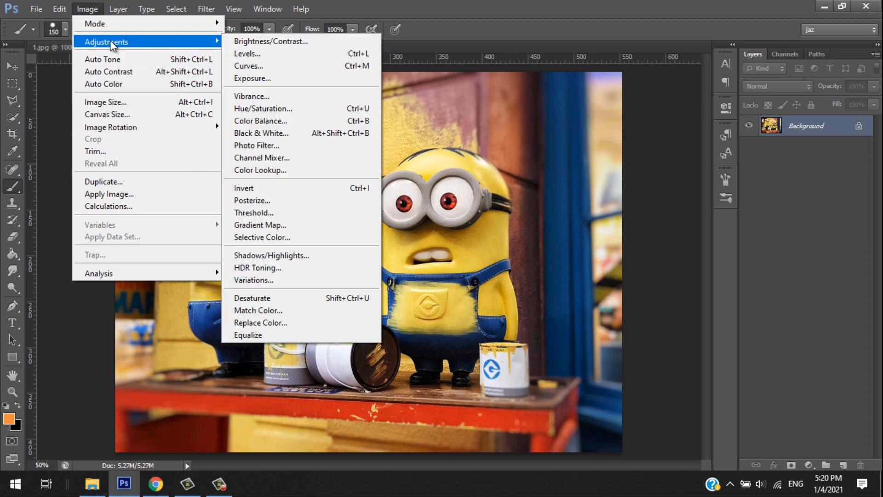
click(271, 110)
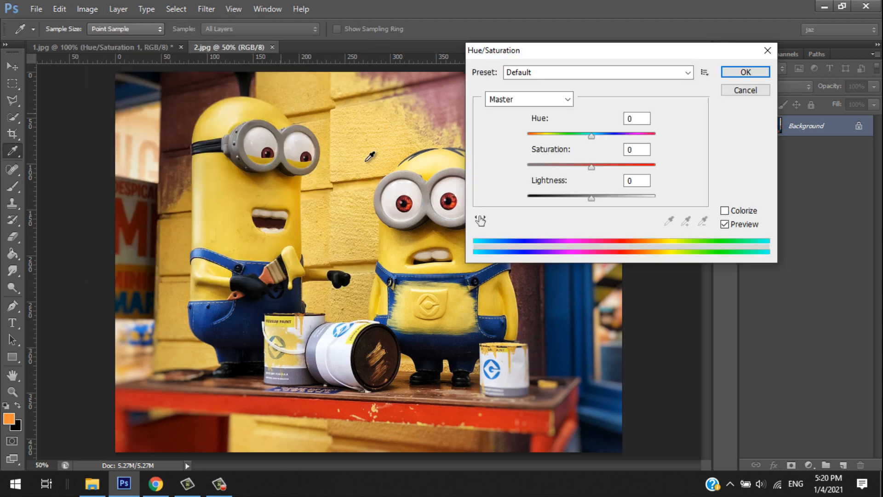
drag(654, 51, 478, 125)
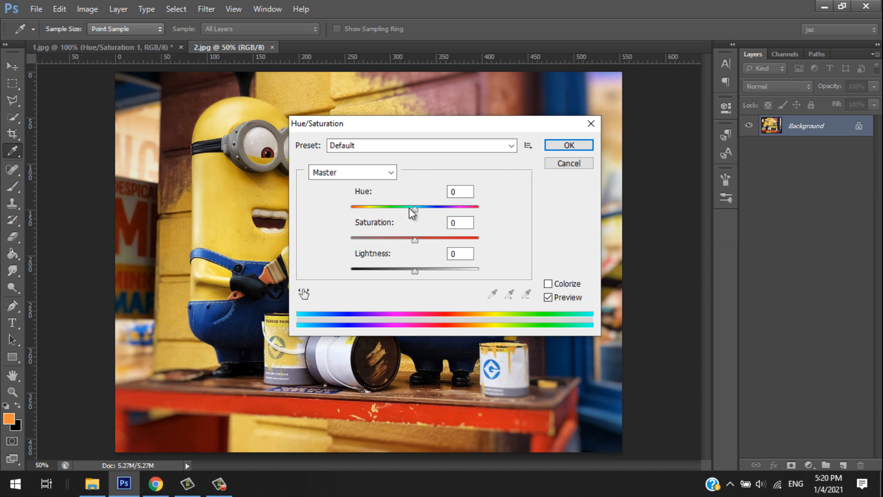
drag(409, 208, 395, 208)
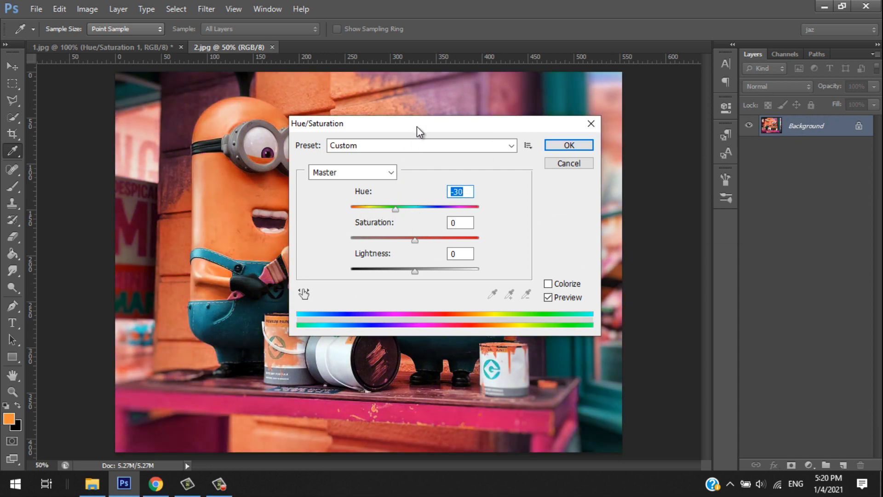
drag(417, 126, 670, 183)
drag(654, 267, 654, 273)
click(818, 202)
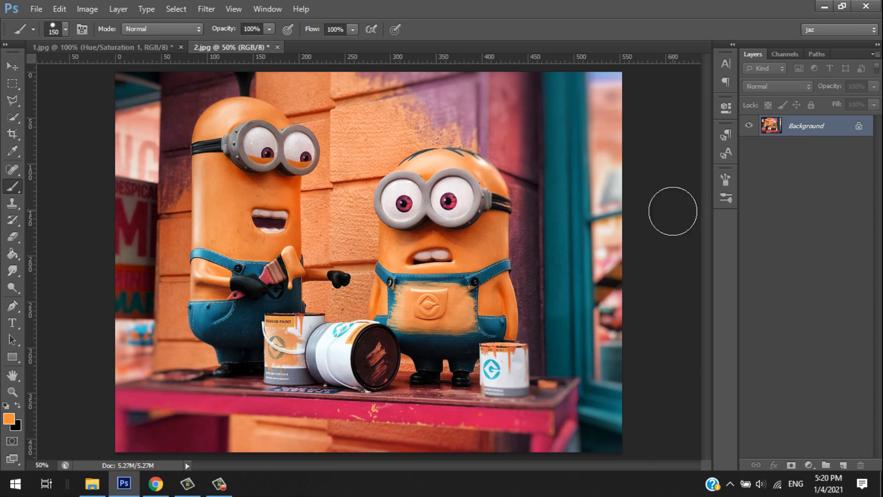
key(ctrl+z)
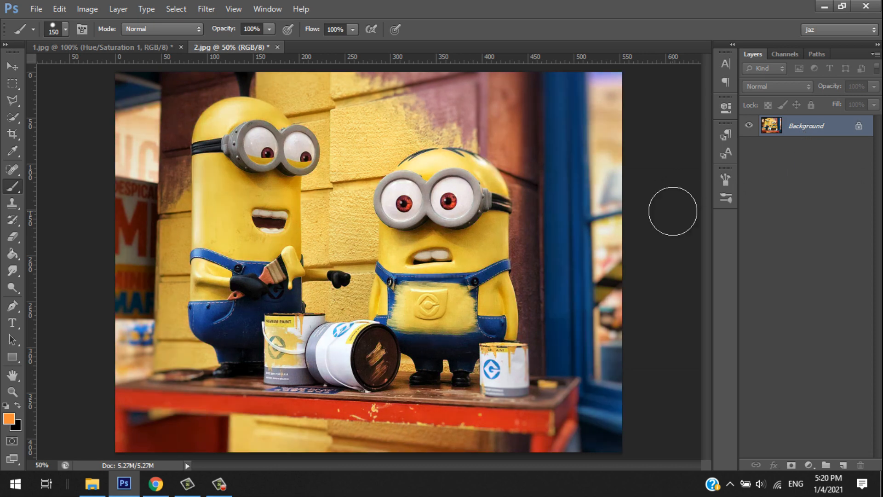
Add a Hue/Saturation adjustment layer above the Background of the two-minions photo.
click(812, 468)
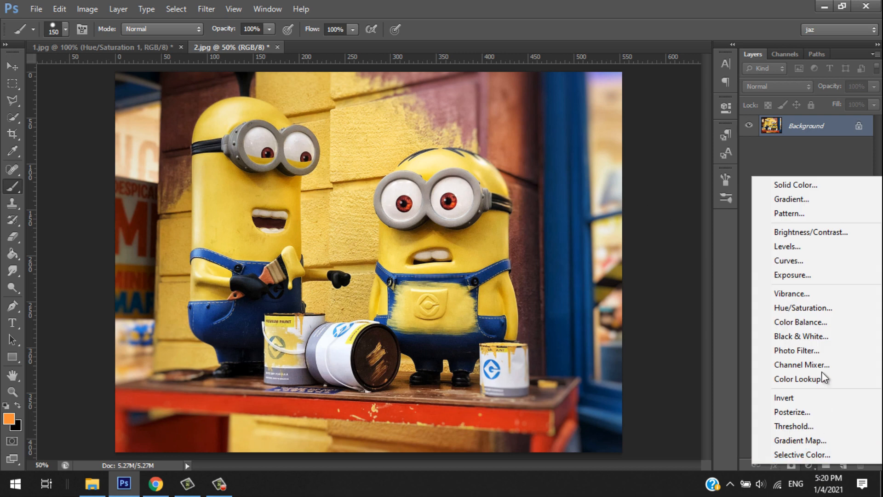
click(792, 307)
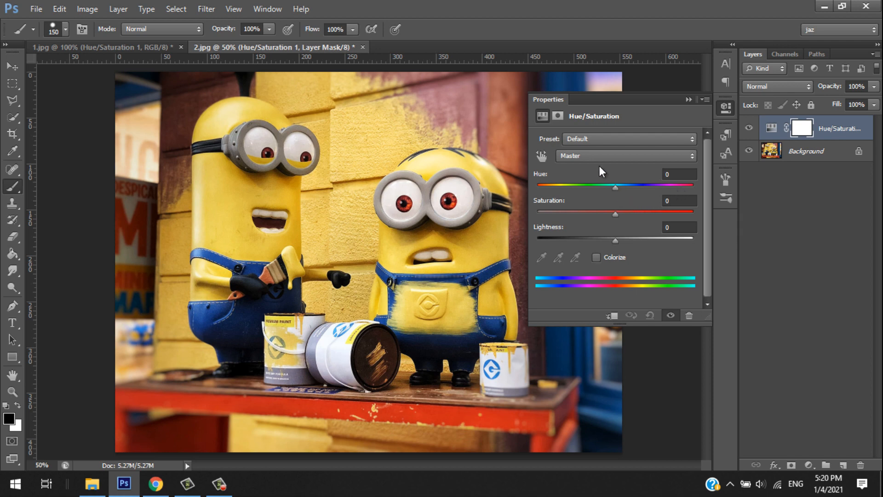
click(581, 157)
click(582, 158)
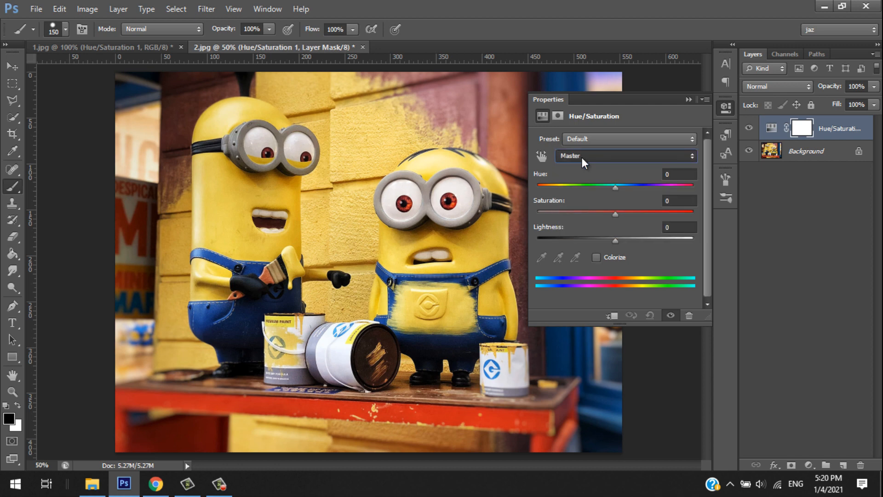
click(601, 136)
click(601, 136)
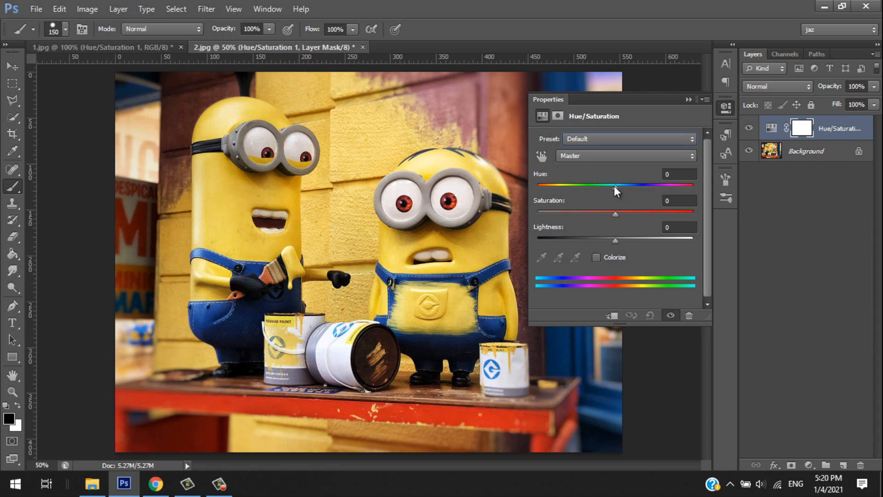
Try a Master Hue of -24 on the adjustment layer, look at the Yellows range, and reset the adjustment.
drag(614, 186, 593, 185)
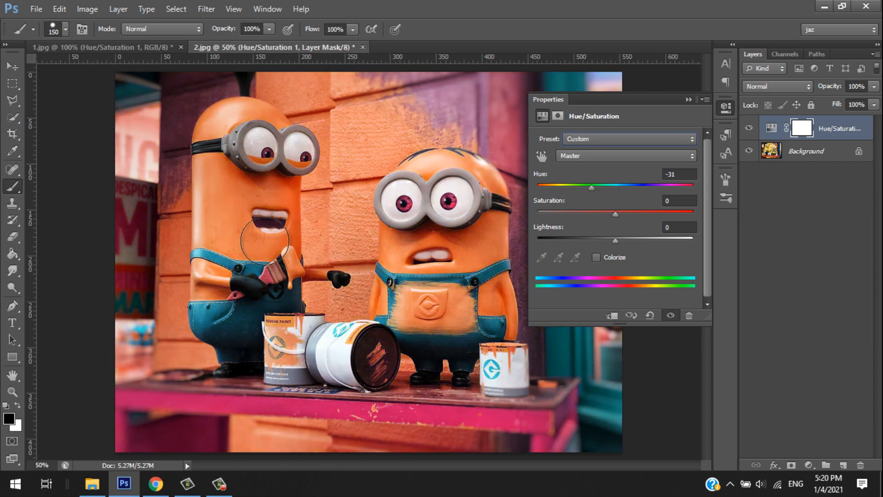
mouse_move(592, 190)
mouse_down()
mouse_move(621, 191)
mouse_move(598, 187)
mouse_up()
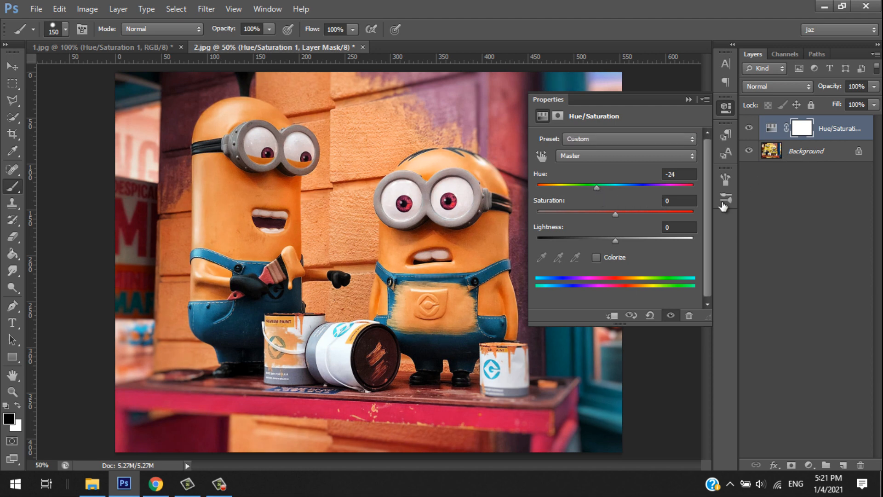
key(alt+[)
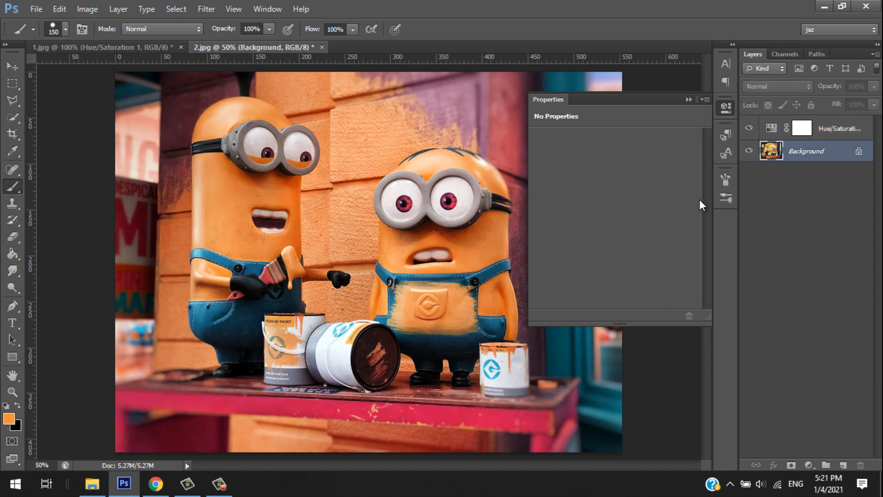
click(770, 132)
click(583, 155)
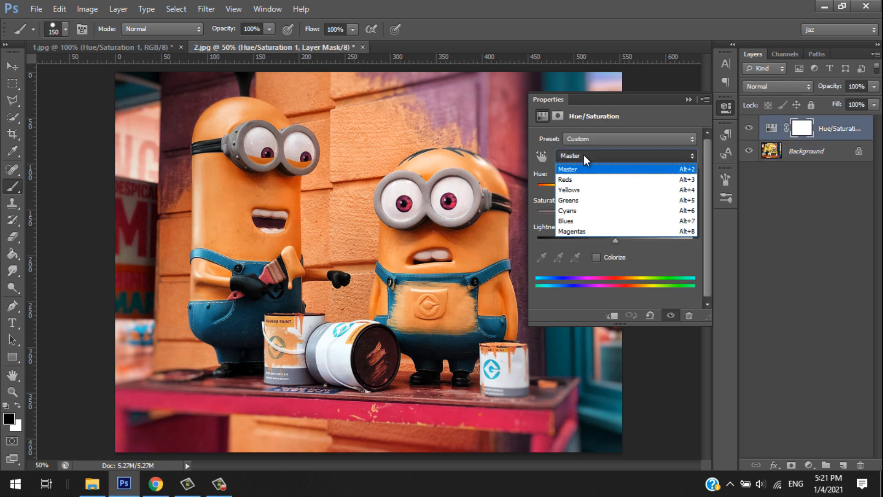
click(577, 190)
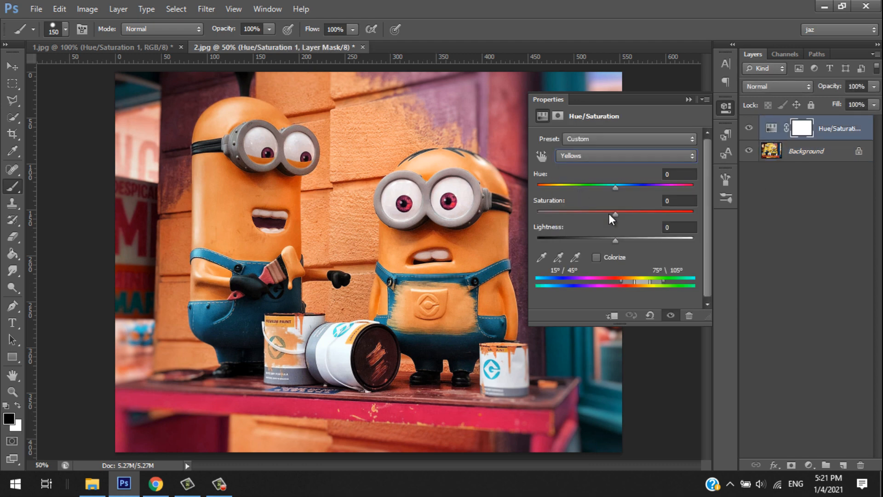
click(650, 316)
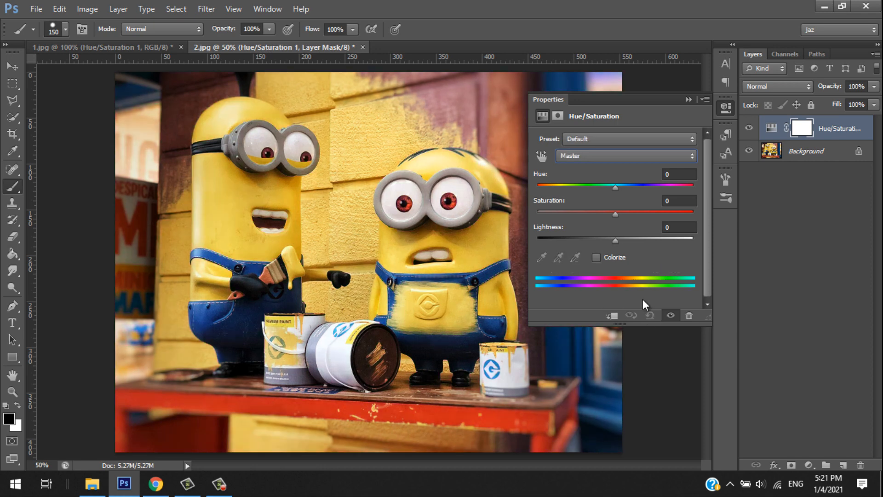
Clip the Hue/Saturation adjustment to the Background layer and limit it to the Yellows range.
click(611, 316)
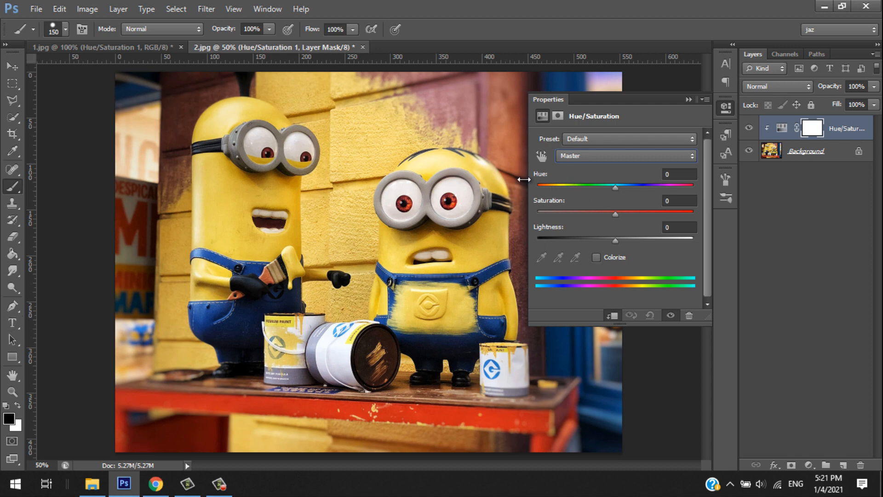
click(604, 152)
click(604, 153)
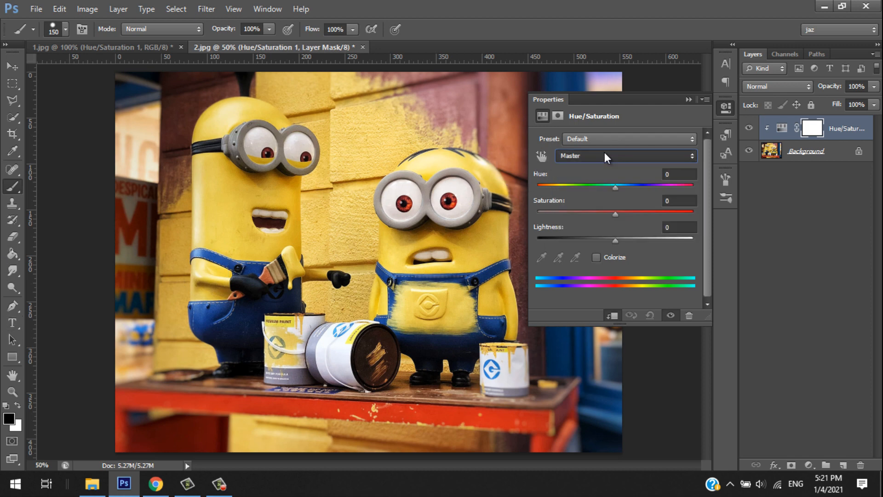
click(604, 154)
click(575, 190)
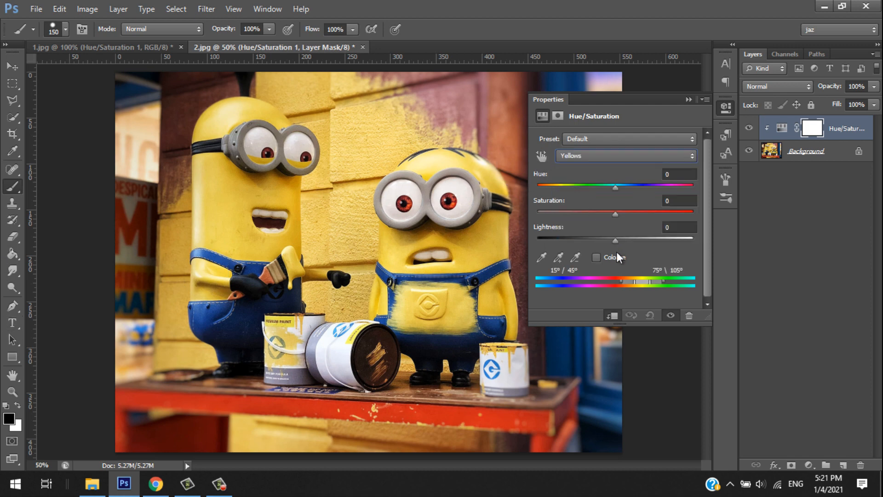
Define the Yellows colour range by sampling the shorter minion's yellow skin with the adjustment's eyedropper.
click(541, 257)
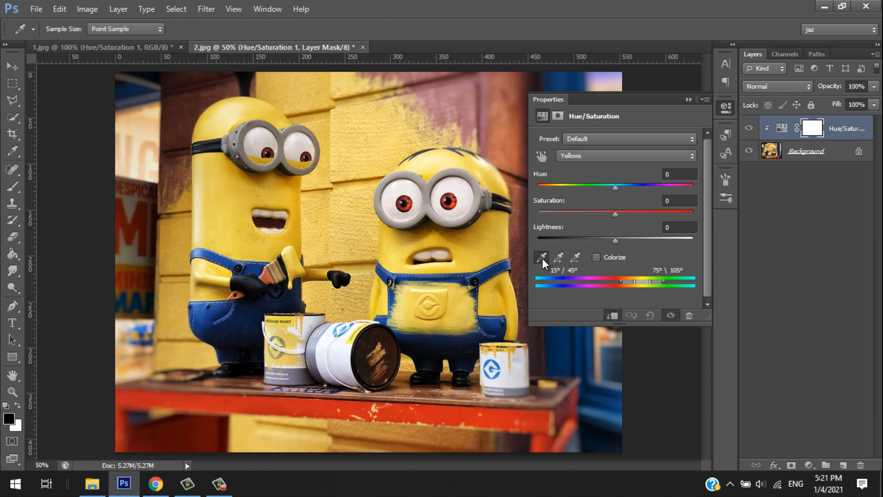
click(540, 257)
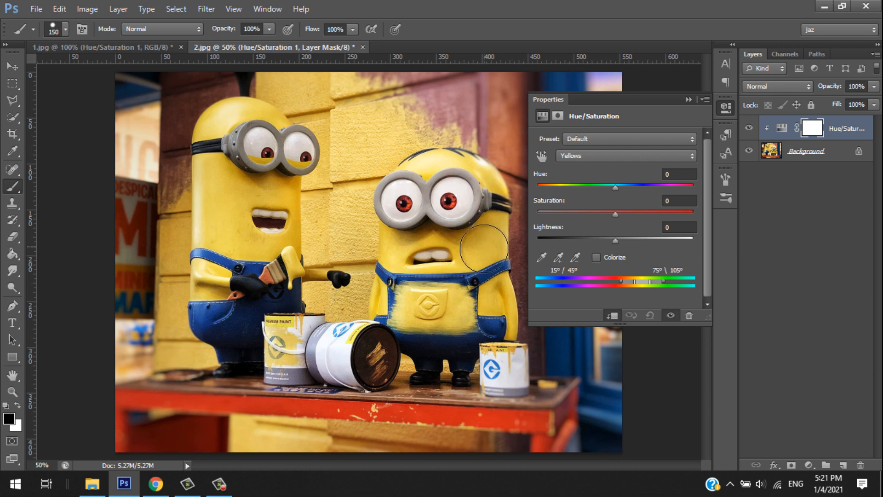
click(12, 67)
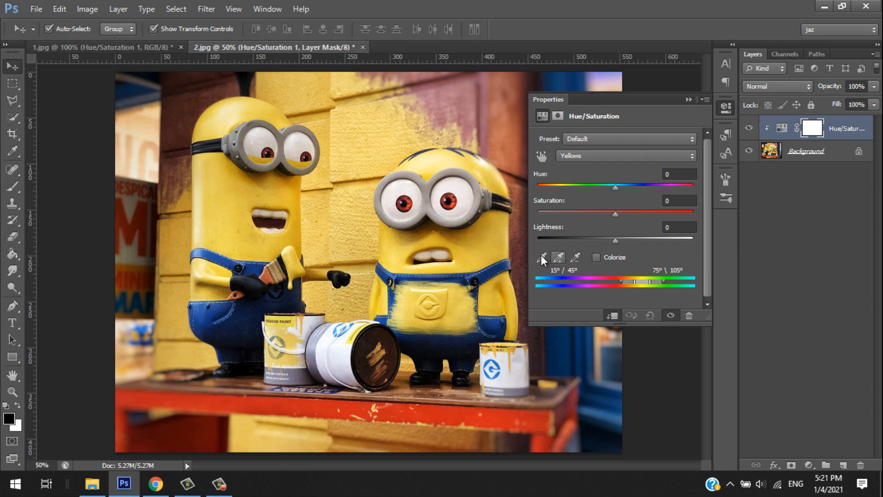
click(541, 256)
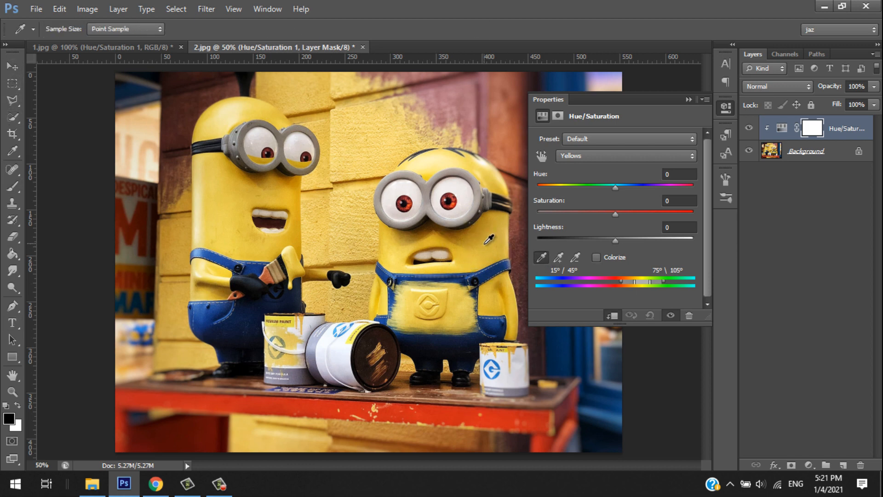
click(468, 261)
mouse_move(636, 284)
mouse_down()
mouse_move(603, 282)
mouse_move(649, 281)
mouse_up()
Shift the Yellows Hue to about -33 so the yellow areas become orange, and collapse the adjustment's properties.
drag(617, 187, 578, 186)
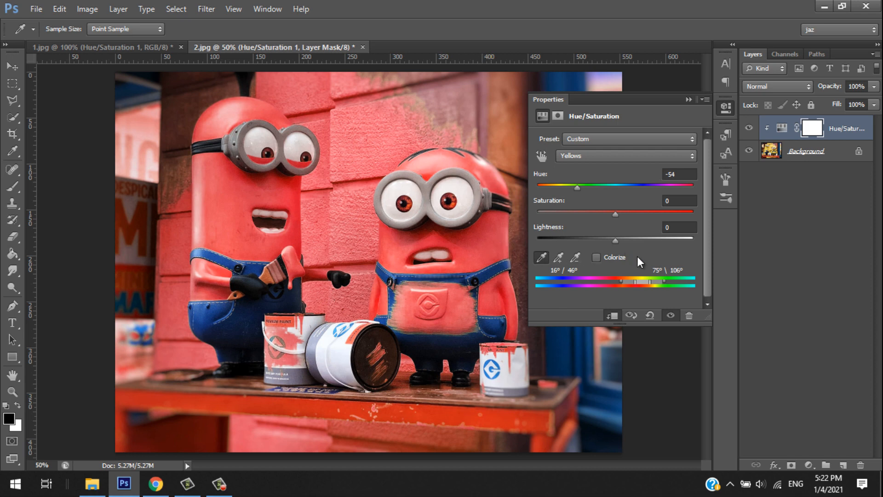
drag(578, 189, 598, 189)
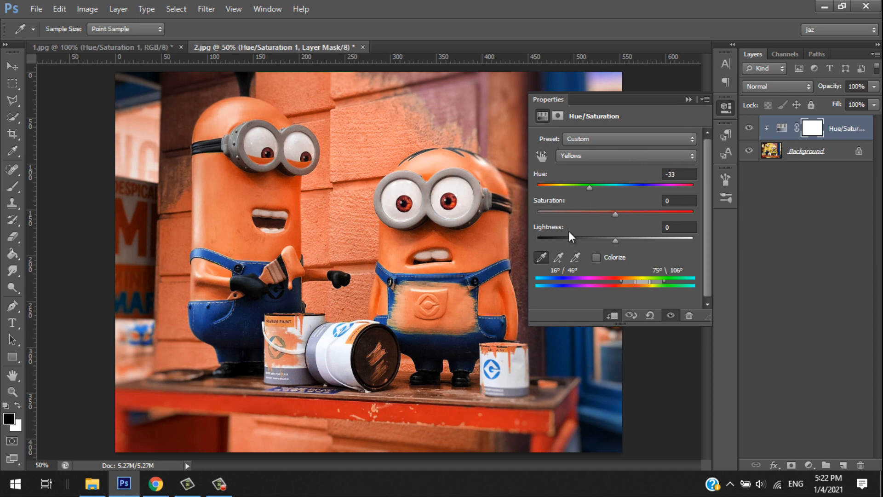
drag(586, 187, 587, 186)
click(692, 99)
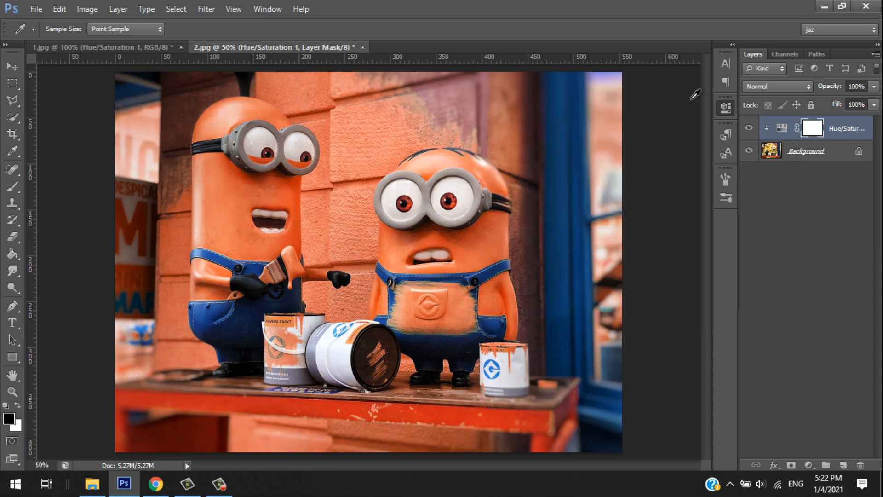
Target the Hue/Saturation layer's mask, set the foreground colour to black, and choose the Brush tool.
click(823, 122)
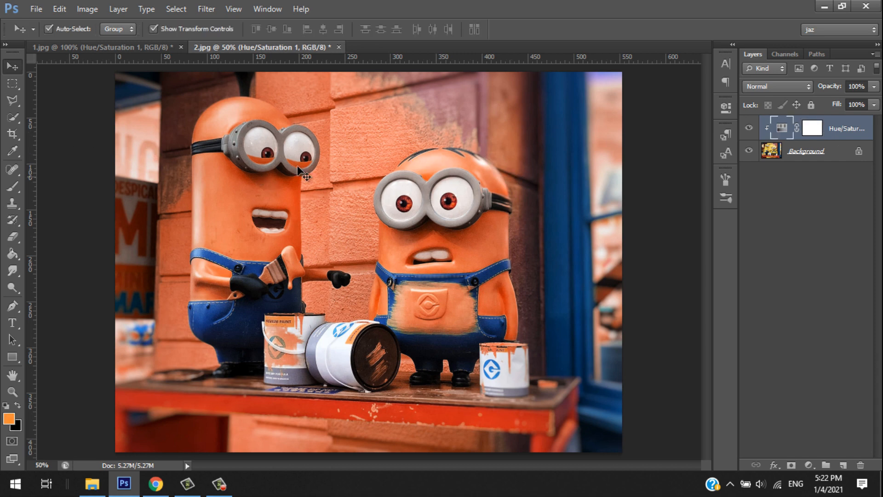
click(5, 406)
click(9, 417)
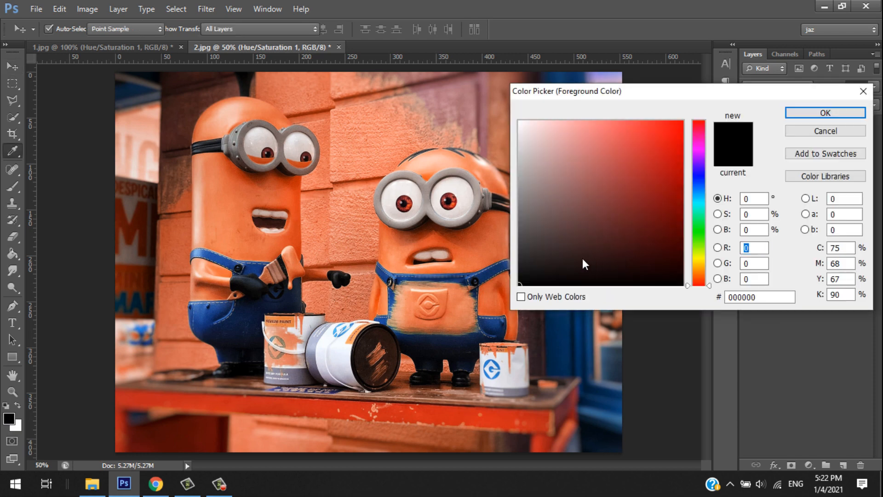
click(504, 300)
click(816, 131)
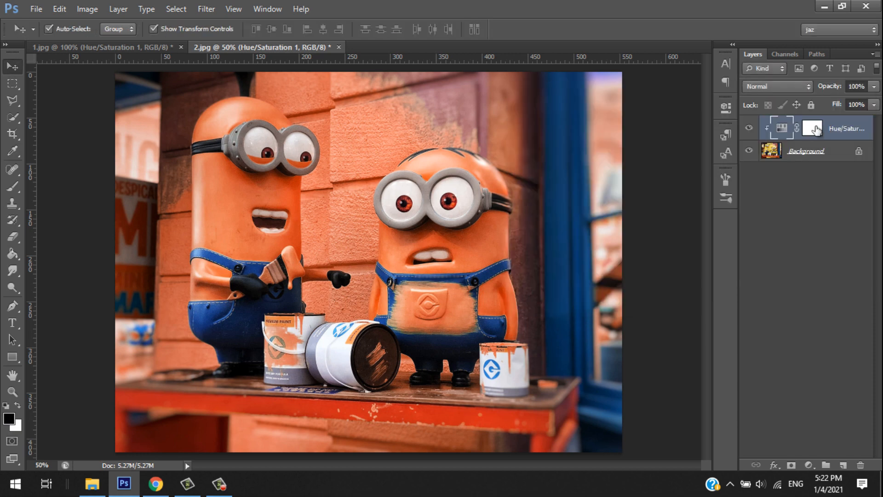
click(816, 131)
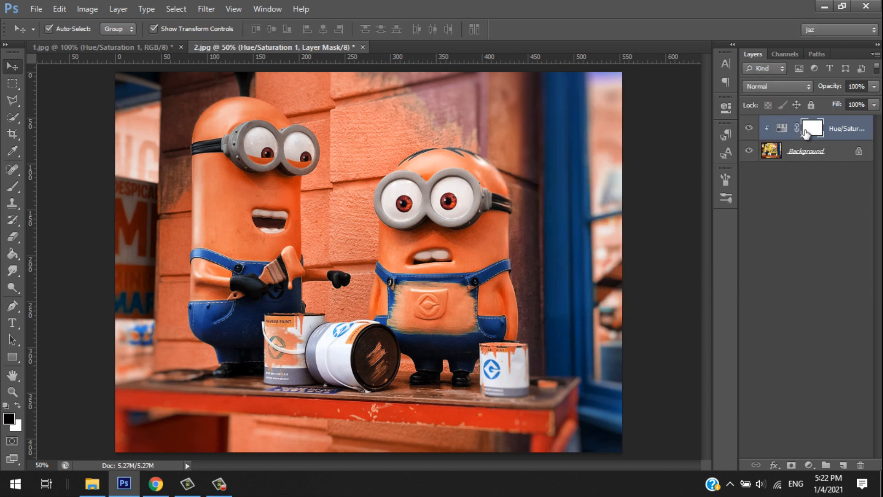
click(10, 187)
Try masking the wall between the minions with 150 px and 80 px black brush strokes, and undo both.
mouse_move(344, 89)
mouse_down()
mouse_move(388, 103)
mouse_move(418, 97)
mouse_move(405, 104)
mouse_move(475, 123)
mouse_move(441, 105)
mouse_move(248, 70)
mouse_move(321, 85)
mouse_move(386, 128)
mouse_up()
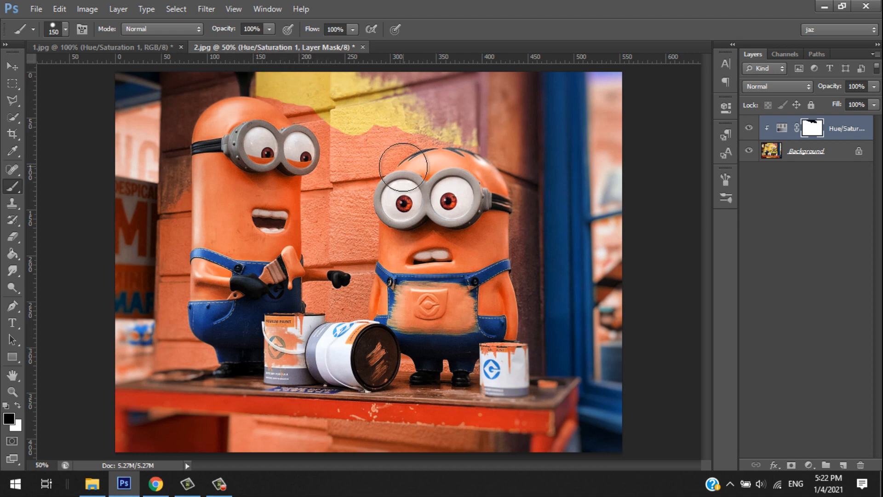
key(ctrl+z)
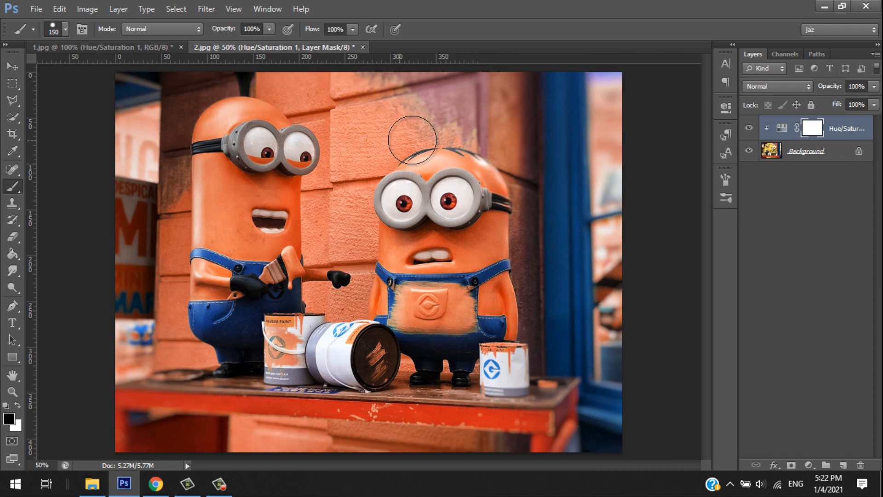
key(ctrl+plus)
key(ctrl+plus)
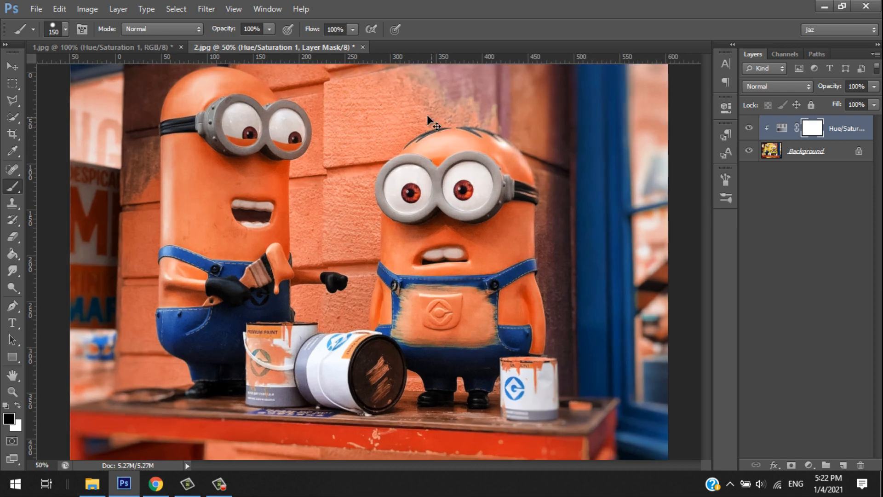
key(bracketleft)
key(bracketleft)
key(bracketleft)
key(bracketleft)
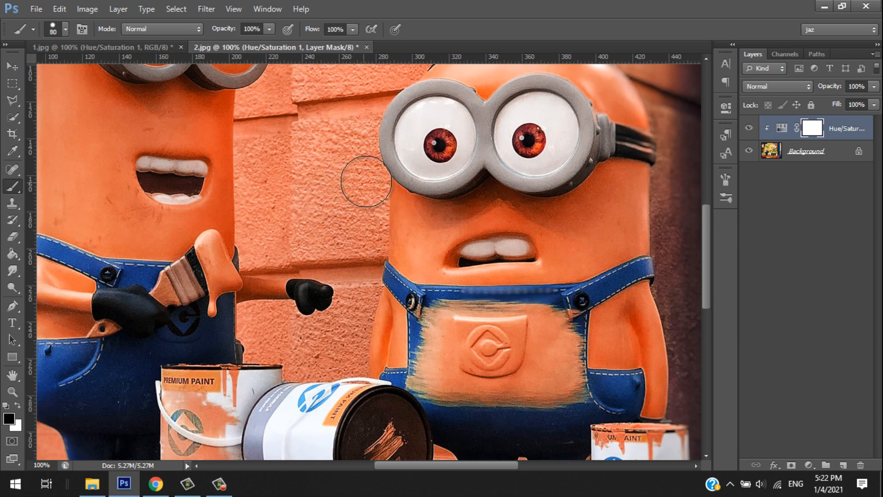
mouse_move(365, 183)
mouse_down()
mouse_move(365, 241)
mouse_move(284, 233)
mouse_move(260, 226)
mouse_move(257, 189)
mouse_move(301, 216)
mouse_up()
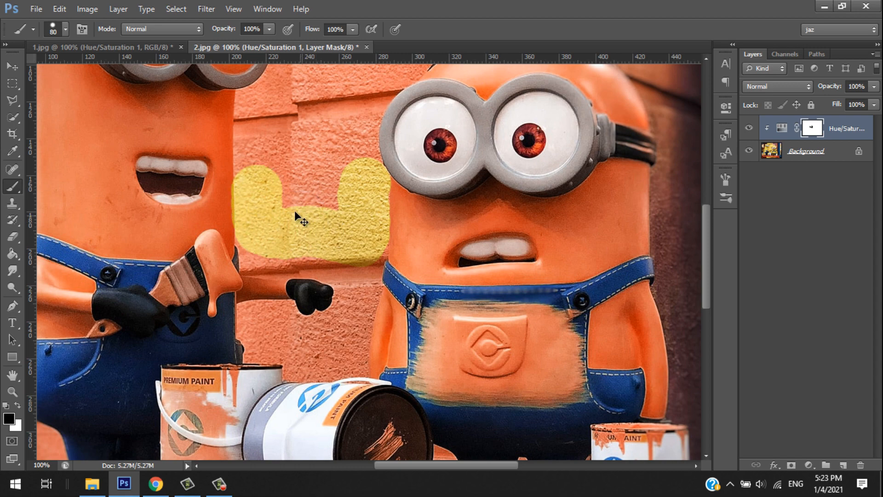
key(ctrl+z)
Mask out the wall just below the taller minion's goggles with a 45 px black brush.
scroll(277, 180, up, 4)
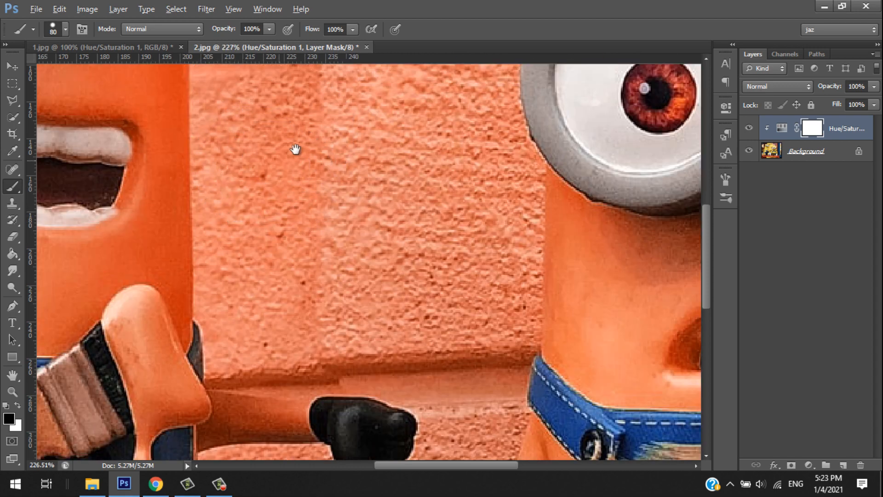
drag(319, 209, 324, 262)
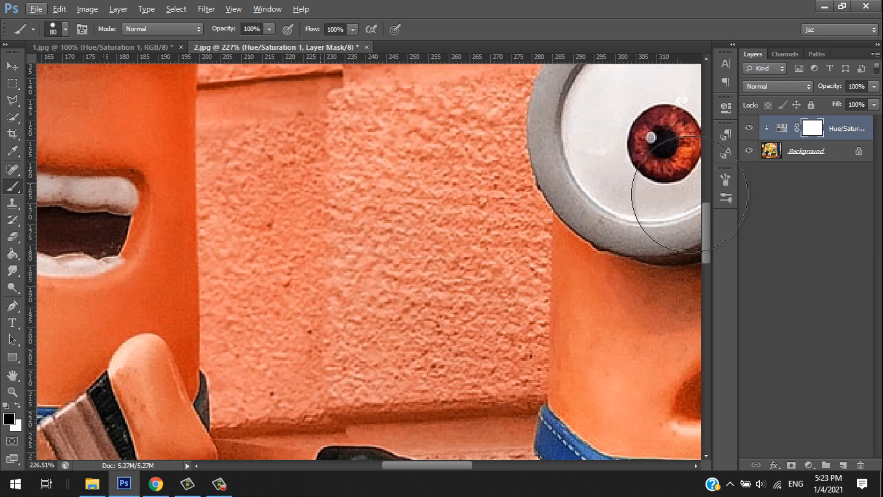
drag(431, 91, 457, 224)
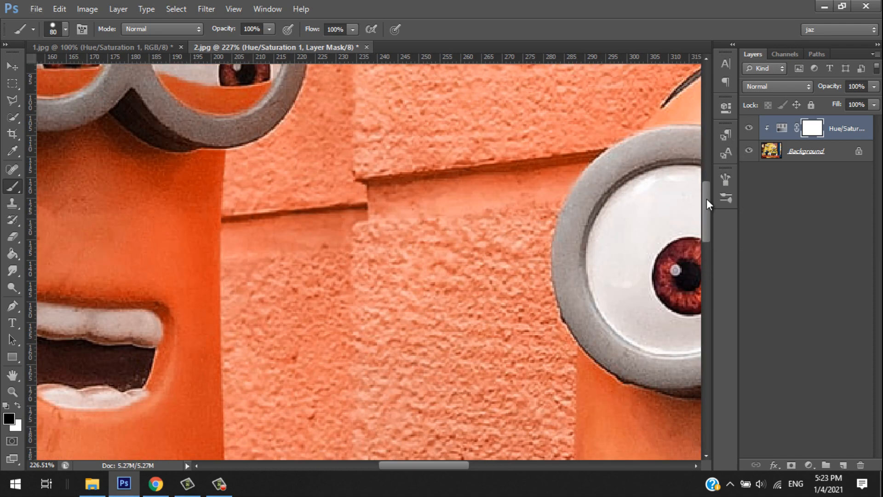
scroll(691, 199, up, 2)
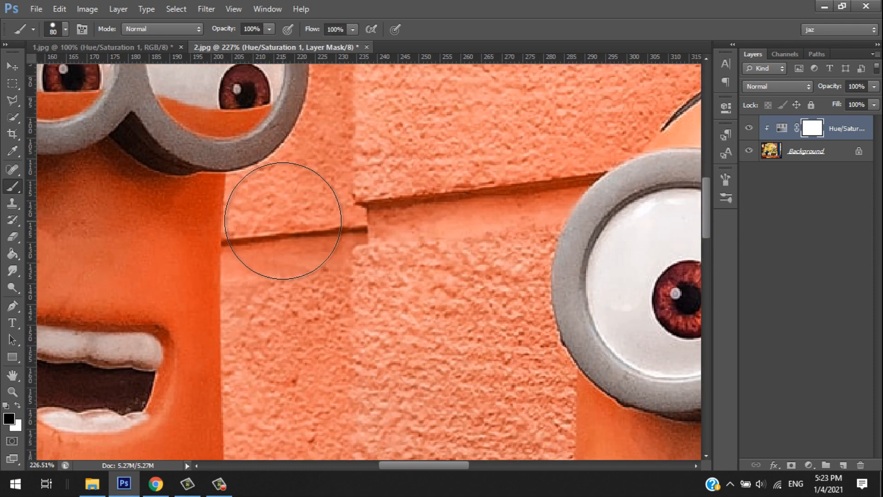
key(bracketleft)
key(bracketleft)
key(bracketleft)
key(bracketleft)
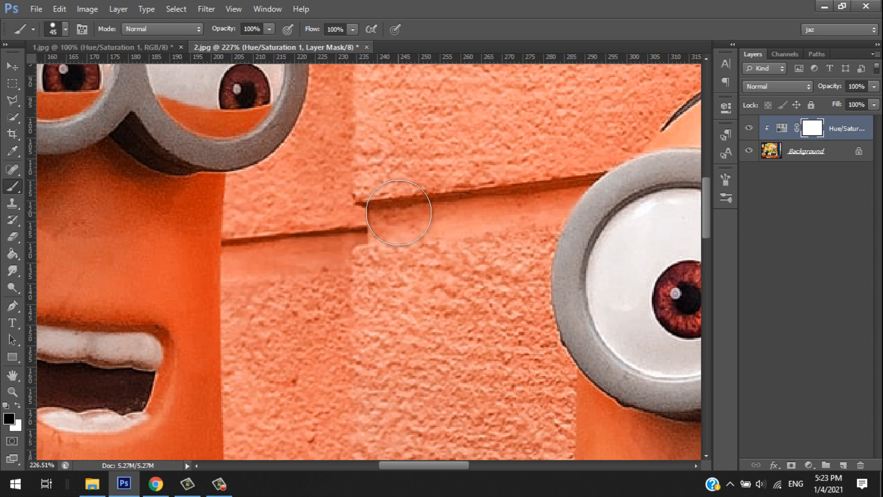
mouse_move(255, 198)
mouse_down()
mouse_move(266, 227)
mouse_move(270, 311)
mouse_up()
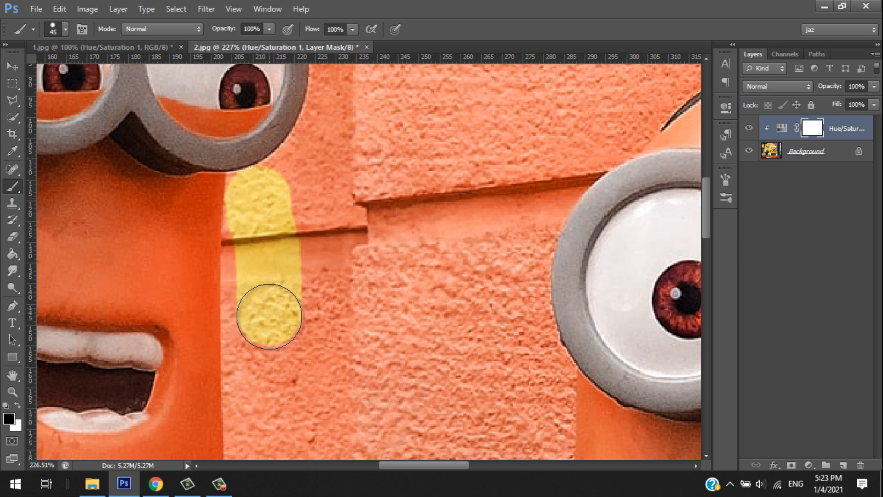
Paint black on the mask over the wall from above the taller minion's head, past his goggles and body, around his outstretched glove.
scroll(329, 288, down, 4)
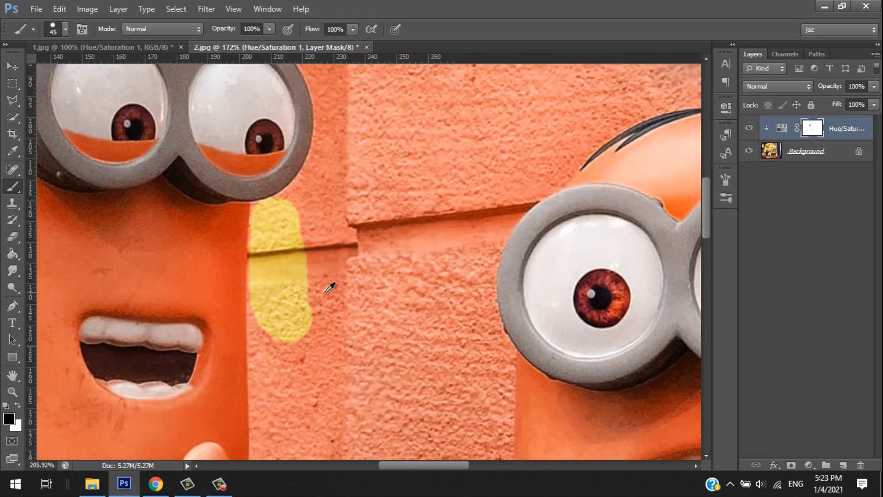
scroll(330, 287, down, 2)
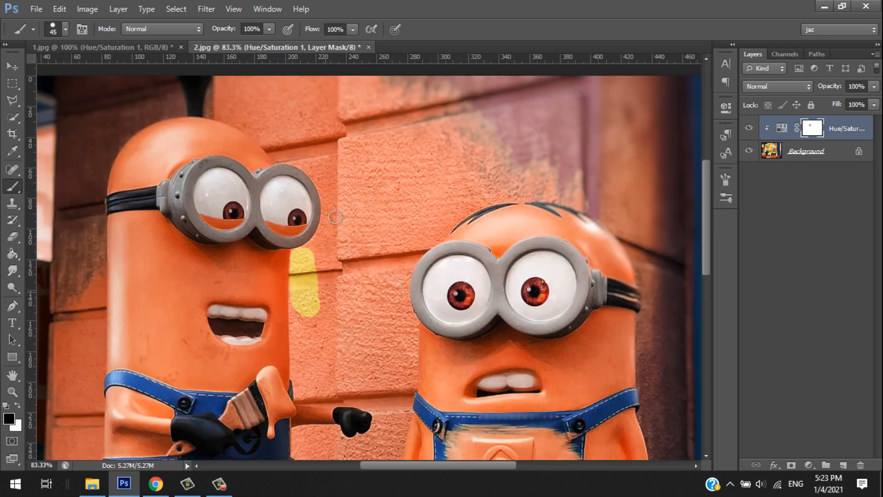
scroll(334, 217, down, 2)
mouse_move(321, 195)
mouse_down()
mouse_move(342, 166)
mouse_move(325, 131)
mouse_up()
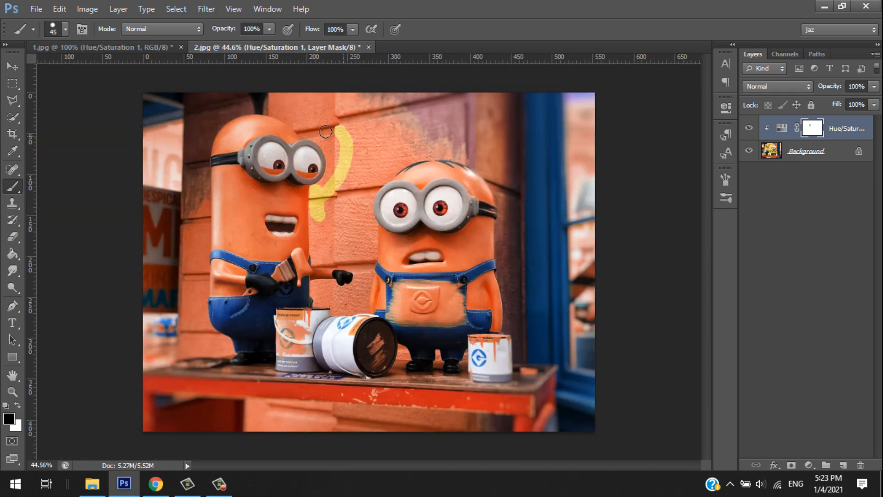
scroll(295, 113, up, 2)
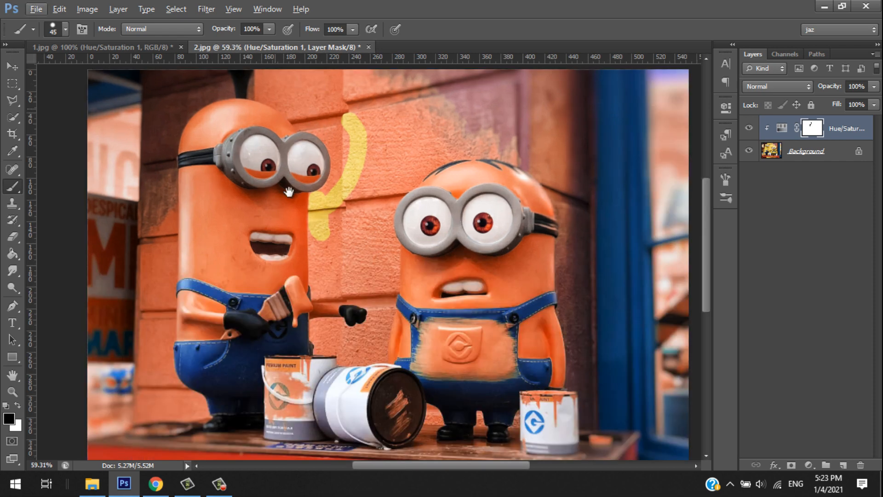
drag(295, 184, 275, 116)
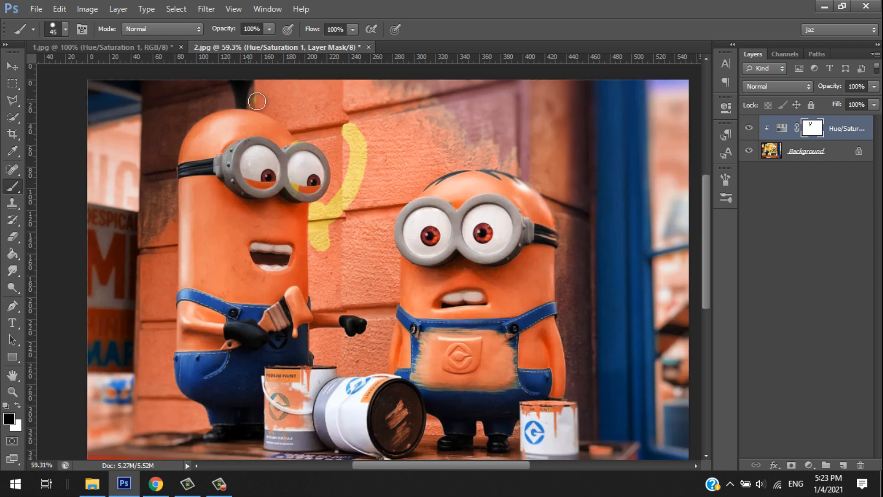
mouse_move(294, 115)
mouse_down()
mouse_move(329, 143)
mouse_move(340, 170)
mouse_move(332, 210)
mouse_up()
mouse_move(322, 250)
mouse_down()
mouse_move(325, 297)
mouse_move(371, 318)
mouse_move(368, 344)
mouse_up()
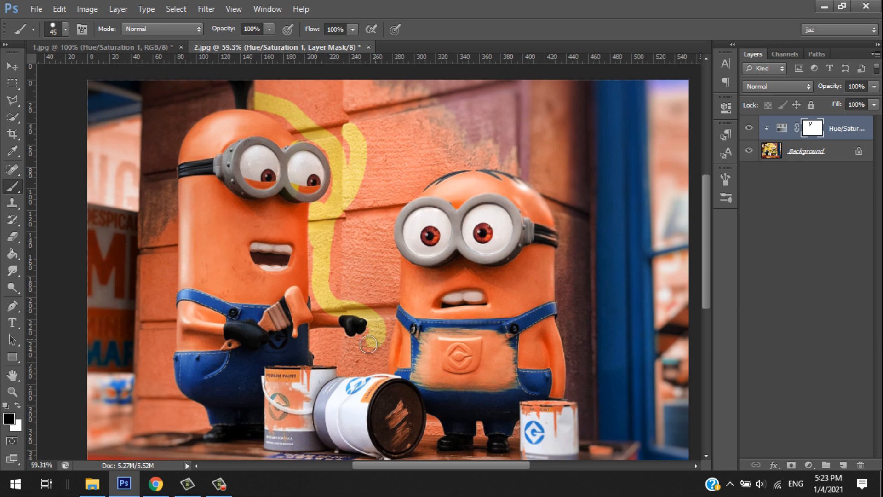
Mask out the remaining orange wall strip along the taller minion's body down to his outstretched arm.
alt+scroll(326, 341, up, 1)
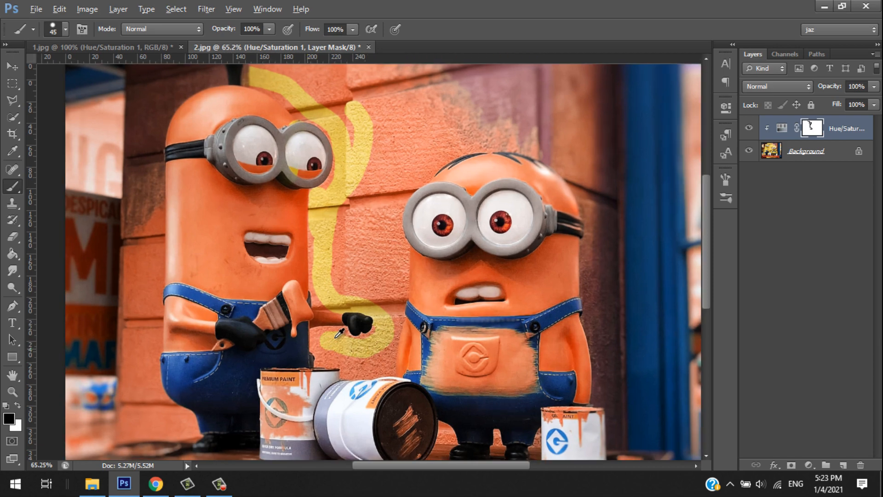
alt+scroll(338, 334, up, 5)
alt+scroll(365, 163, up, 4)
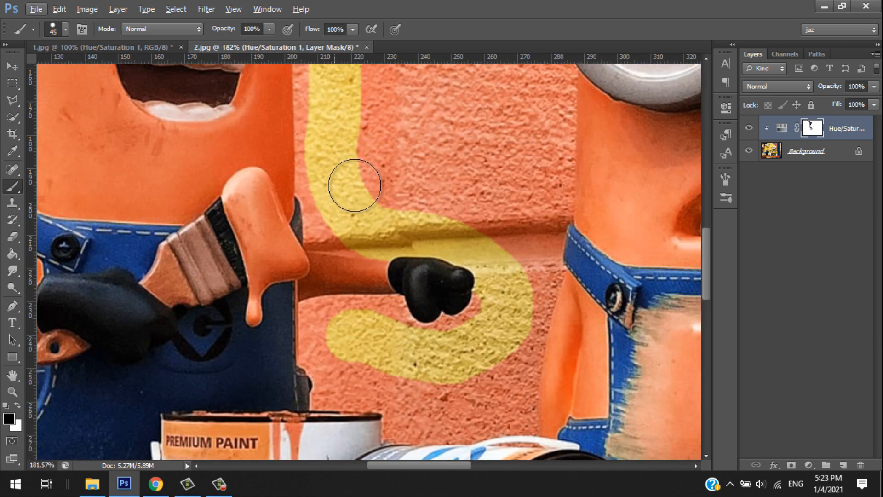
scroll(354, 182, up, 3)
scroll(356, 179, up, 4)
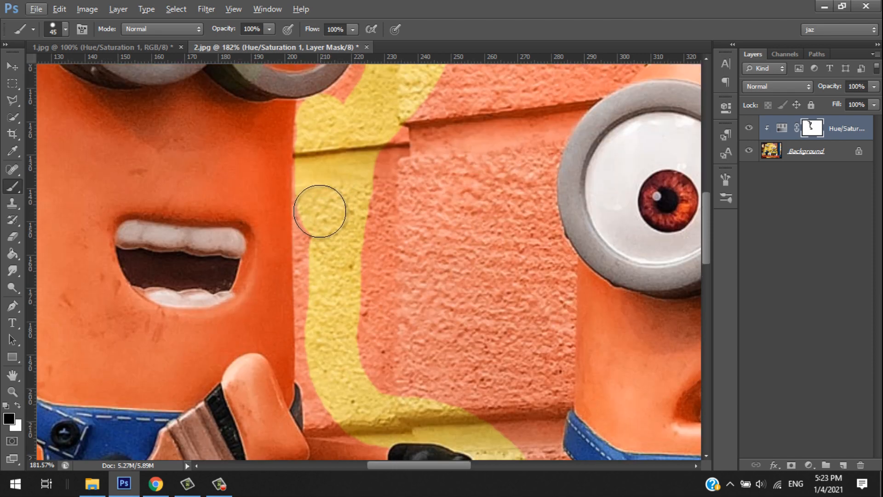
mouse_move(320, 211)
mouse_down()
mouse_move(323, 370)
mouse_move(332, 399)
mouse_up()
scroll(380, 263, down, 7)
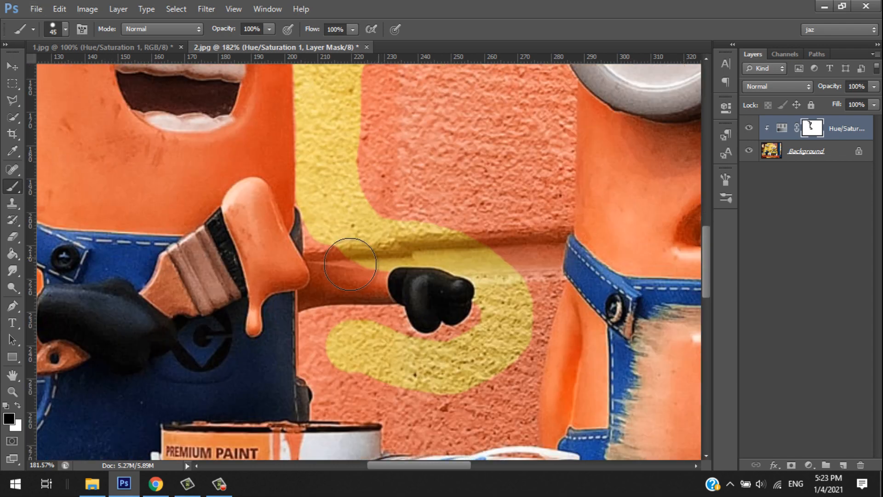
mouse_move(350, 264)
mouse_down()
mouse_move(331, 222)
mouse_move(330, 240)
mouse_move(378, 243)
mouse_move(332, 237)
mouse_up()
Mask out the wall below the outstretched arm and beside the shorter minion's arm with a 25 px black brush.
key(bracketleft)
key(bracketleft)
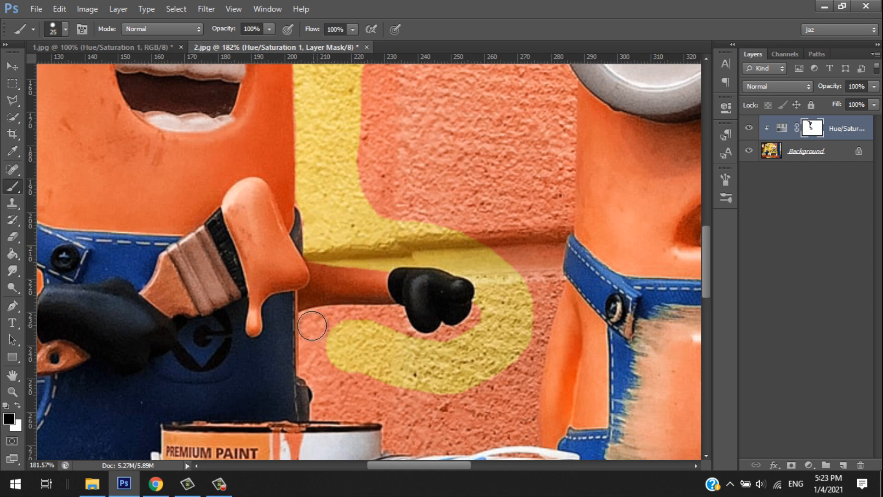
mouse_move(310, 321)
mouse_down()
mouse_move(390, 318)
mouse_move(415, 343)
mouse_move(443, 343)
mouse_move(423, 296)
mouse_move(431, 275)
mouse_move(488, 314)
mouse_move(330, 321)
mouse_move(315, 359)
mouse_move(310, 345)
mouse_move(331, 369)
mouse_move(322, 361)
mouse_move(324, 375)
mouse_move(324, 354)
mouse_move(326, 362)
mouse_move(348, 337)
mouse_move(359, 391)
mouse_move(370, 337)
mouse_move(388, 406)
mouse_move(363, 365)
mouse_move(402, 373)
mouse_up()
scroll(321, 359, down, 1)
scroll(327, 362, down, 1)
mouse_move(523, 416)
mouse_down()
mouse_move(550, 240)
mouse_move(544, 218)
mouse_move(564, 162)
mouse_up()
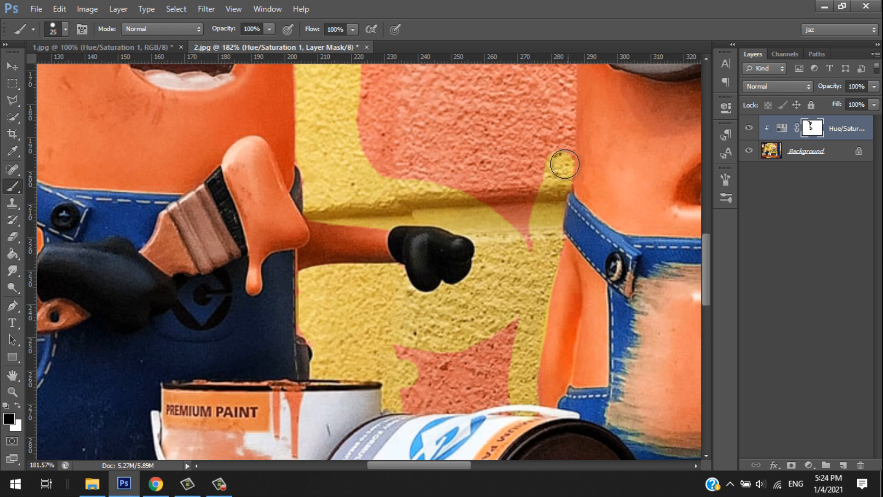
Mask out the wall along the shorter minion's face and around the outer edge of his goggles up to his forehead.
scroll(559, 190, up, 2)
scroll(559, 189, up, 3)
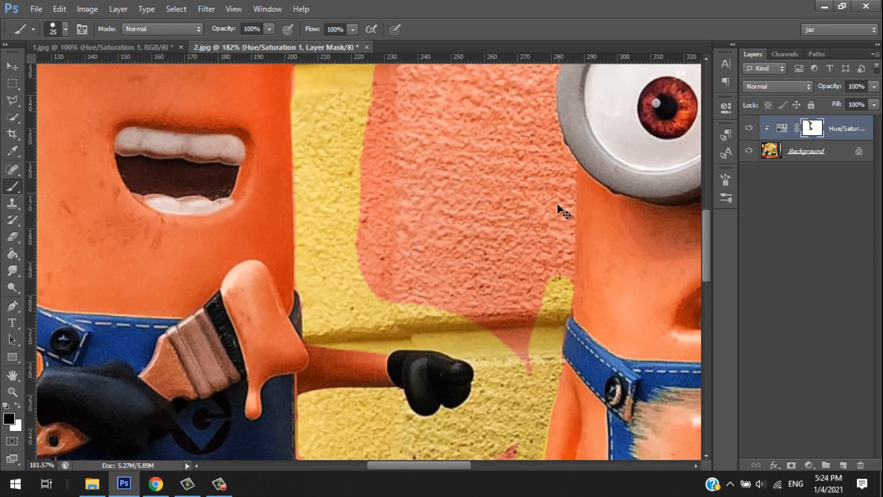
key(ctrl+1)
key(ctrl+minus)
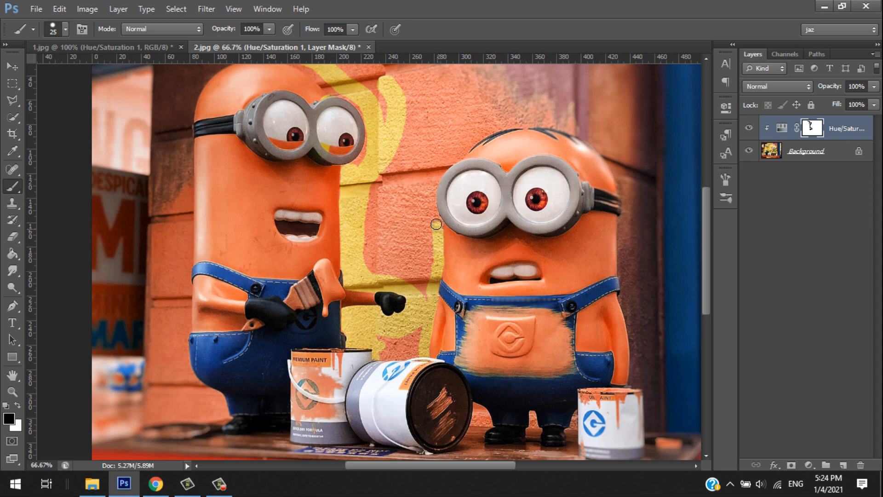
key(ctrl+plus)
key(ctrl+plus)
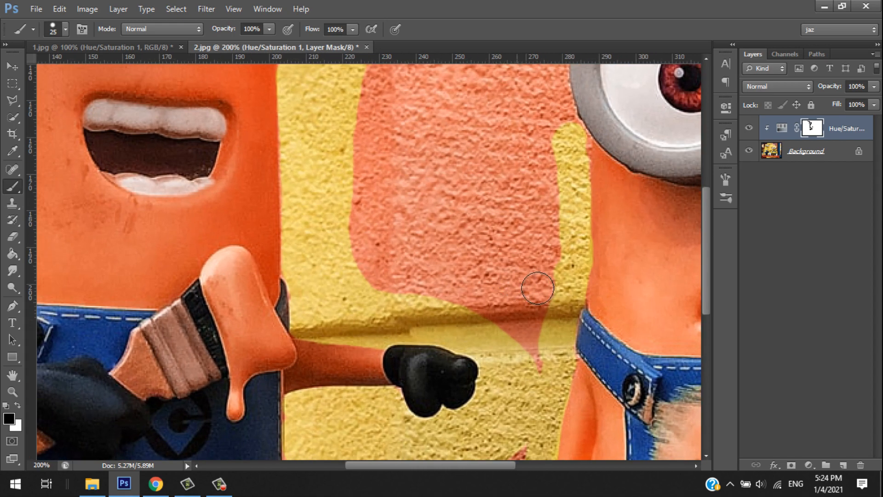
key(x)
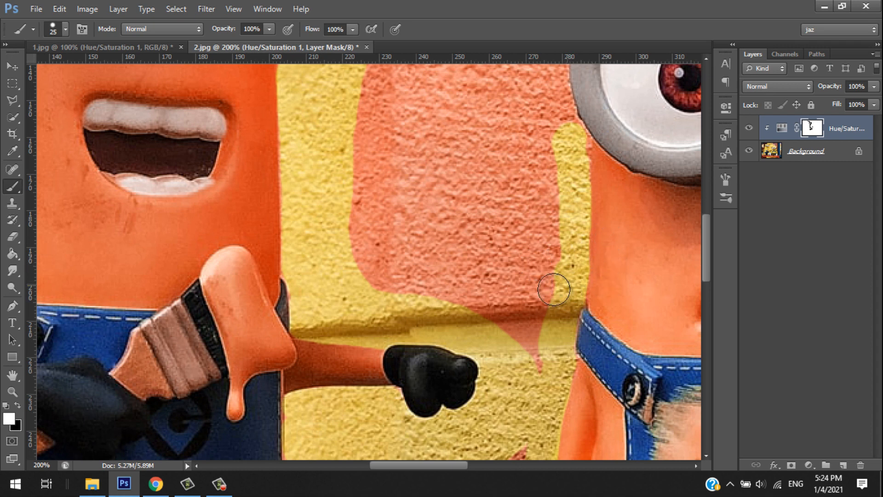
key(x)
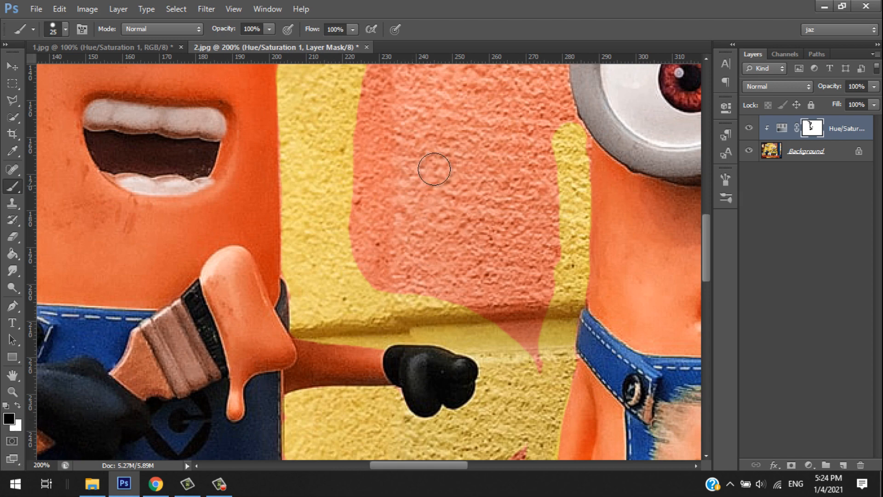
scroll(587, 154, up, 3)
scroll(589, 187, up, 7)
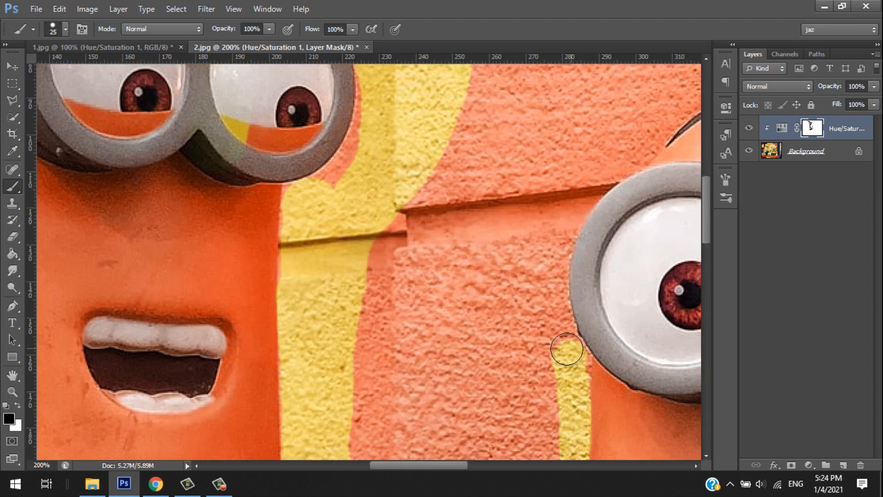
mouse_move(567, 348)
mouse_down()
mouse_move(557, 226)
mouse_move(559, 239)
mouse_move(625, 158)
mouse_up()
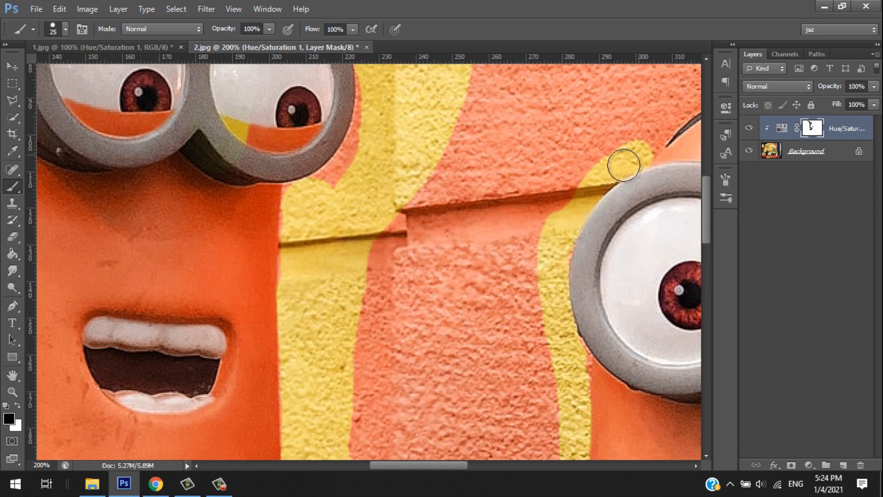
drag(551, 207, 355, 313)
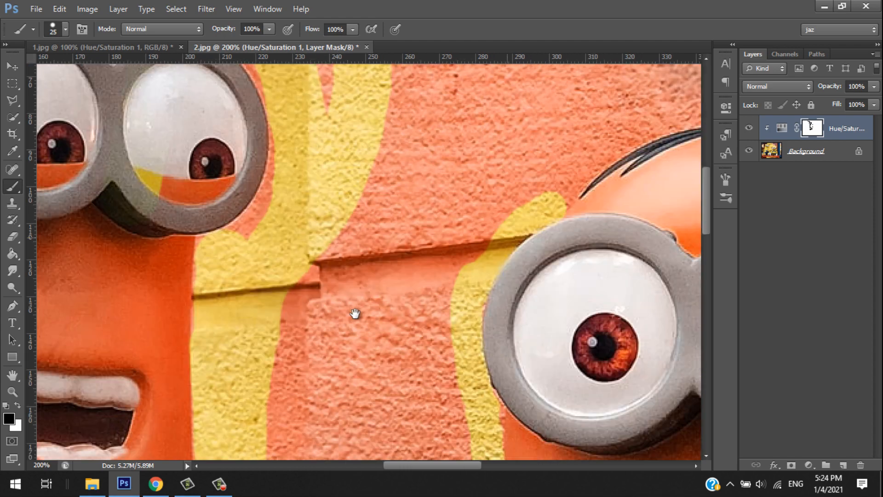
Mask out the wall along the upper edge of the shorter minion's head, from his goggles over the hair.
drag(539, 198, 393, 275)
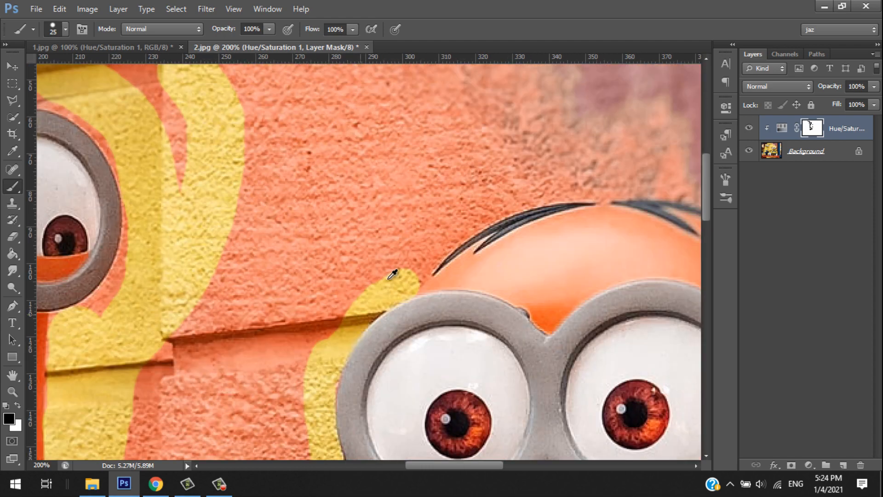
scroll(392, 275, down, 2)
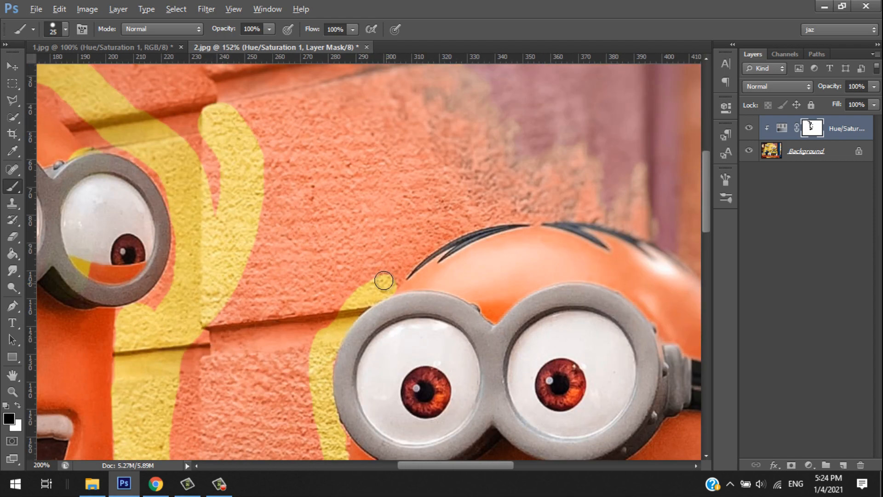
scroll(384, 280, down, 5)
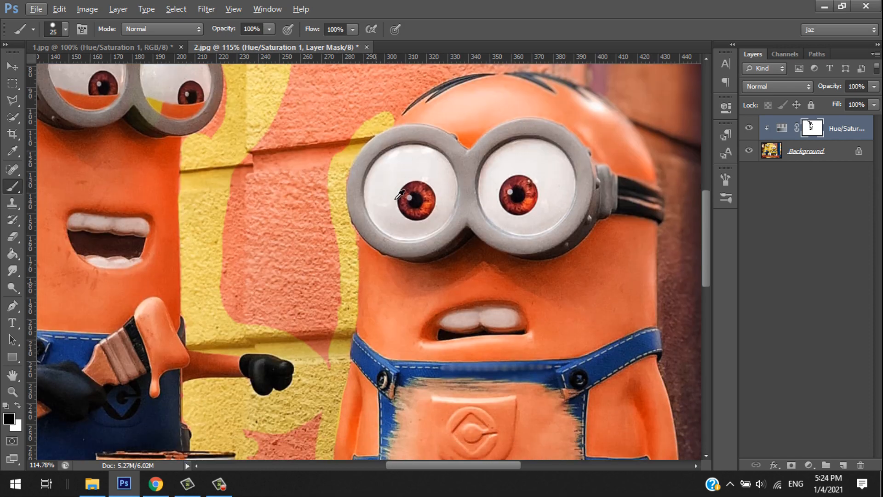
scroll(398, 195, down, 2)
scroll(395, 198, down, 4)
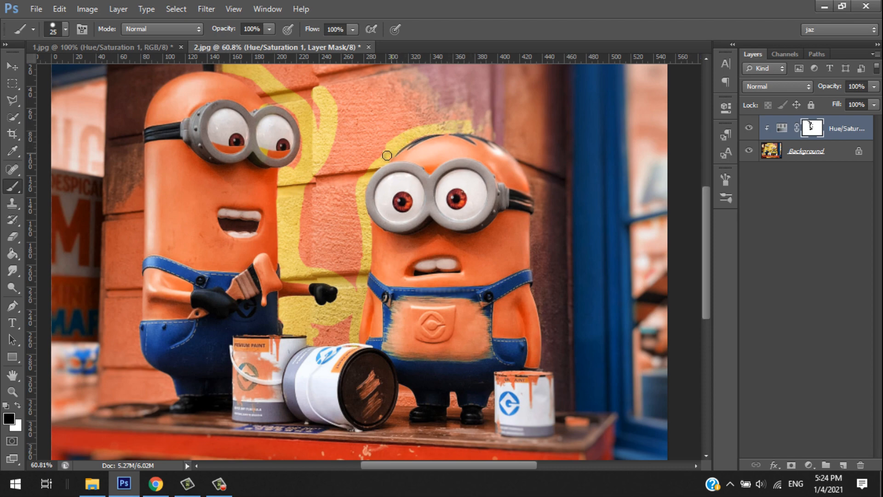
scroll(364, 170, down, 3)
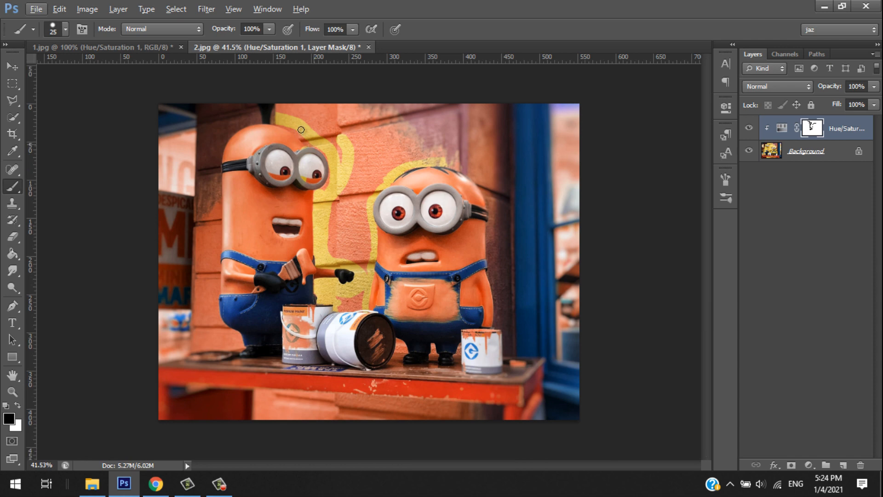
Paint black on the mask over the wall strip along the taller minion's head, from beside his hair down towards his goggles.
scroll(300, 124, up, 2)
scroll(321, 197, up, 1)
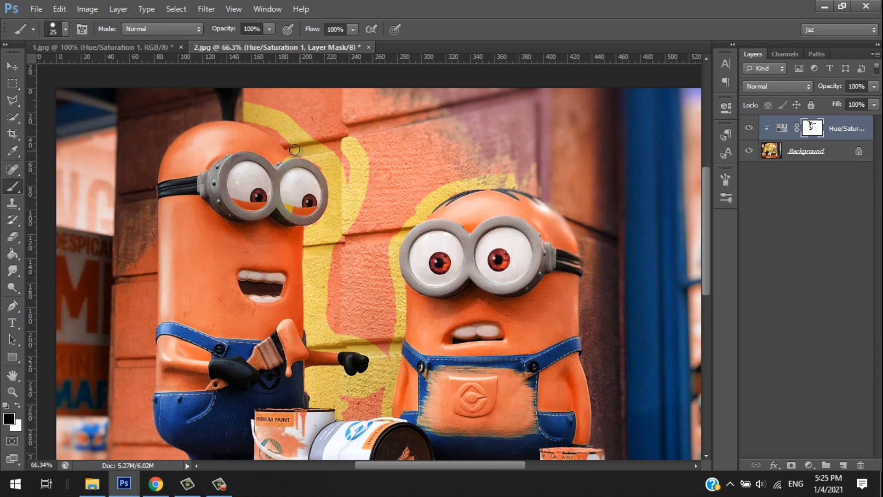
scroll(275, 123, up, 2)
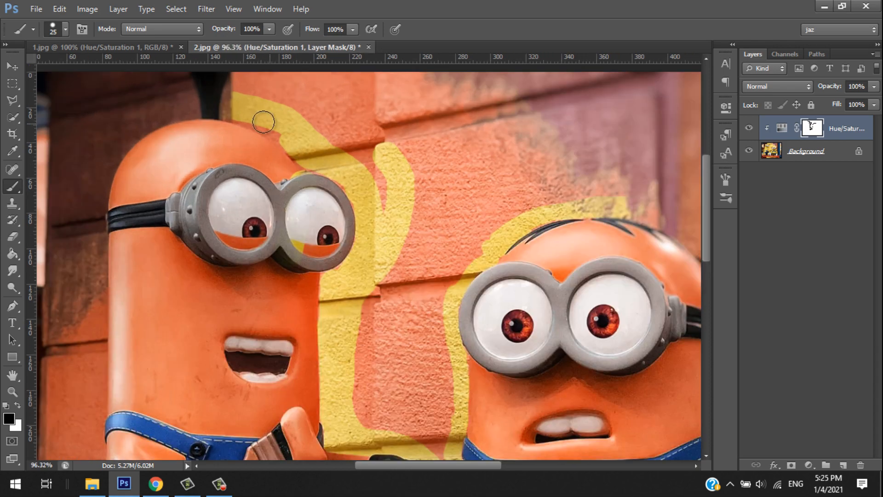
scroll(232, 112, up, 1)
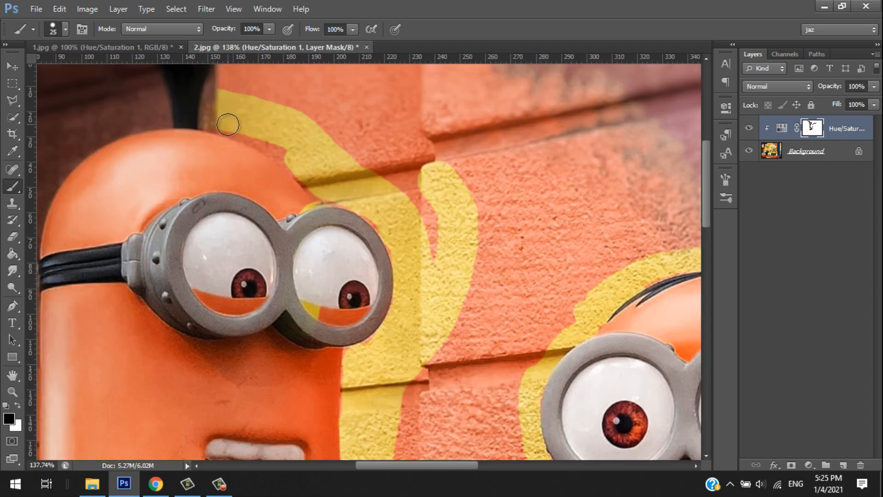
drag(238, 127, 298, 163)
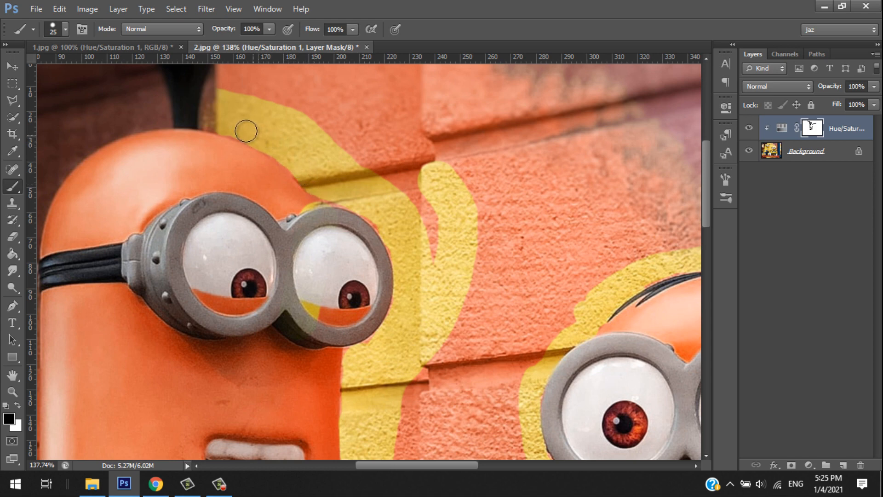
Restore the orange in the taller minion's lens with white and clean the wall edge above his goggles with black.
key(alt)
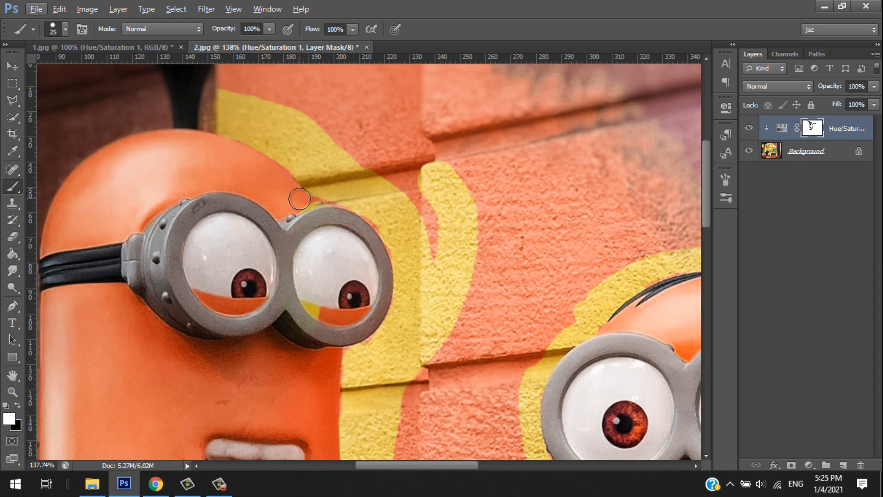
click(311, 311)
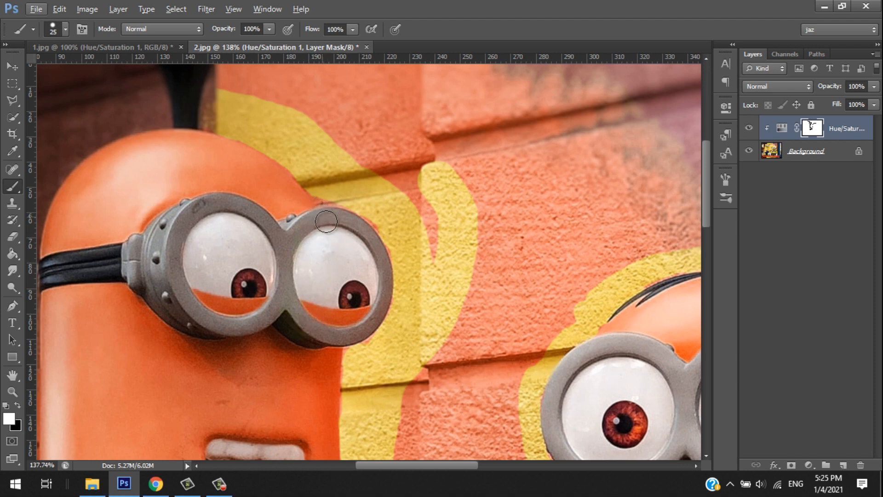
key(x)
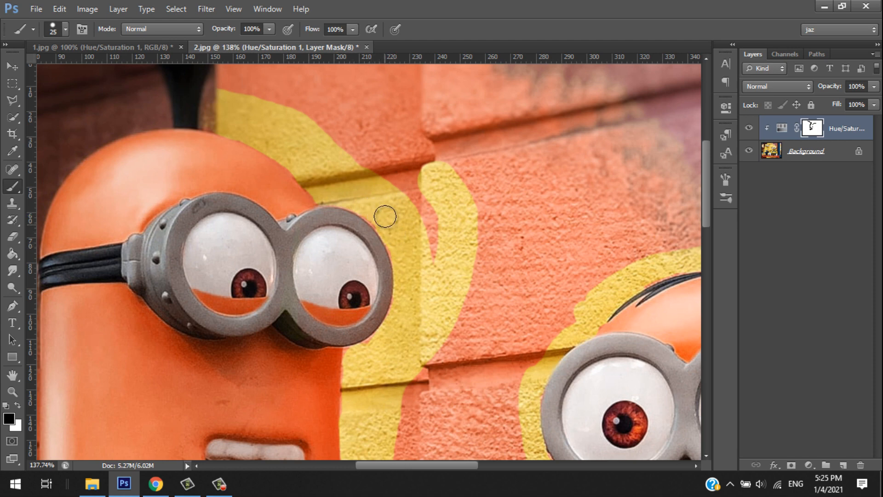
Mask out all the remaining orange wall between the two minions with the black brush enlarged to 80 px.
scroll(467, 185, down, 1)
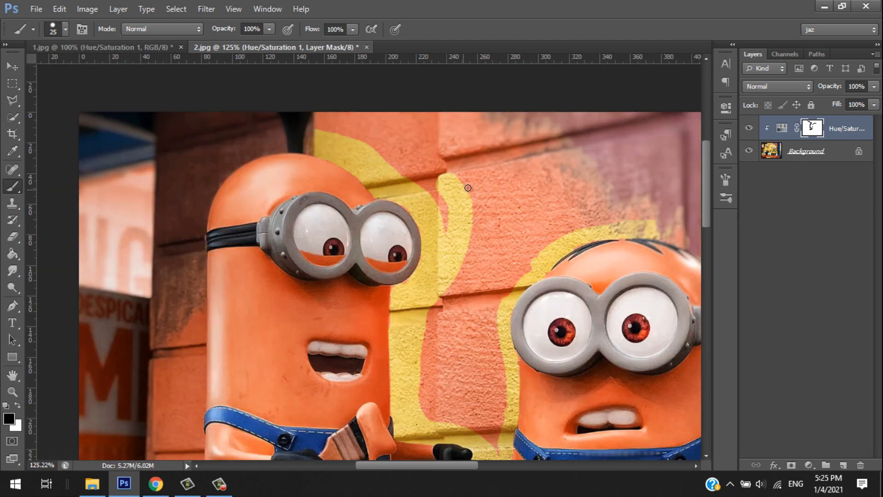
scroll(467, 188, down, 5)
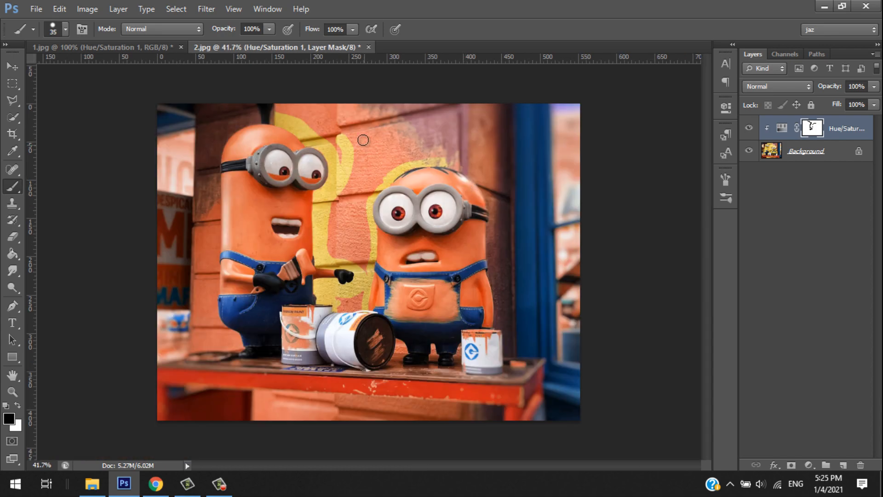
mouse_move(280, 108)
mouse_down()
mouse_move(337, 123)
mouse_move(333, 139)
mouse_move(321, 141)
mouse_move(334, 132)
mouse_move(347, 156)
mouse_move(333, 104)
mouse_move(373, 108)
mouse_move(358, 117)
mouse_move(356, 108)
mouse_move(365, 137)
mouse_move(375, 122)
mouse_move(416, 159)
mouse_move(385, 118)
mouse_move(389, 155)
mouse_move(356, 184)
mouse_move(382, 145)
mouse_move(365, 180)
mouse_move(389, 168)
mouse_move(333, 224)
mouse_move(337, 252)
mouse_move(360, 265)
mouse_move(364, 235)
mouse_move(358, 212)
mouse_move(347, 239)
mouse_move(360, 302)
mouse_move(343, 303)
mouse_move(333, 321)
mouse_up()
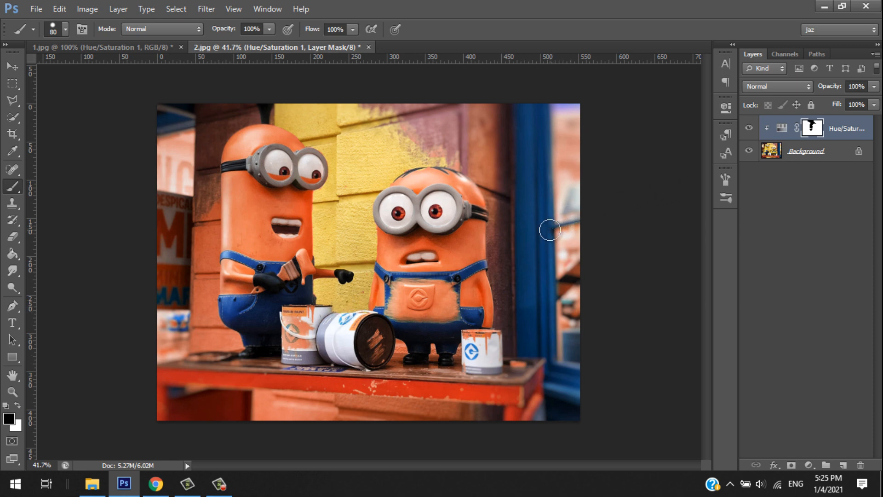
Compare the photo with and without the Hue/Saturation layer by toggling the layer's visibility.
key(ctrl+plus)
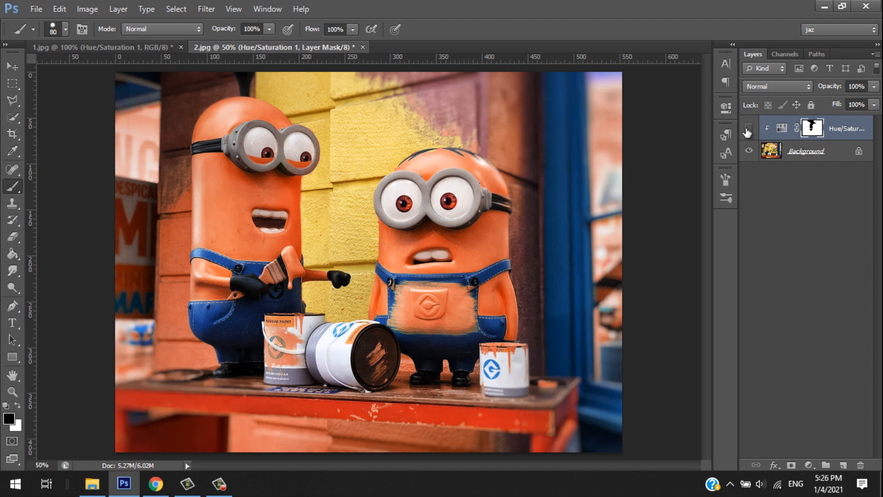
click(746, 131)
click(747, 131)
Save a JPEG copy of the photo named "2 edited" in the Change Any Color in Photoshop folder.
click(36, 9)
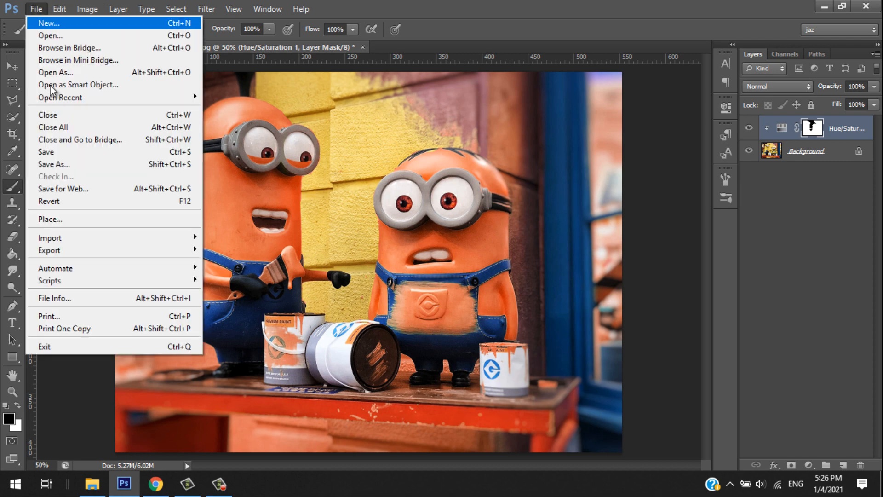
click(54, 164)
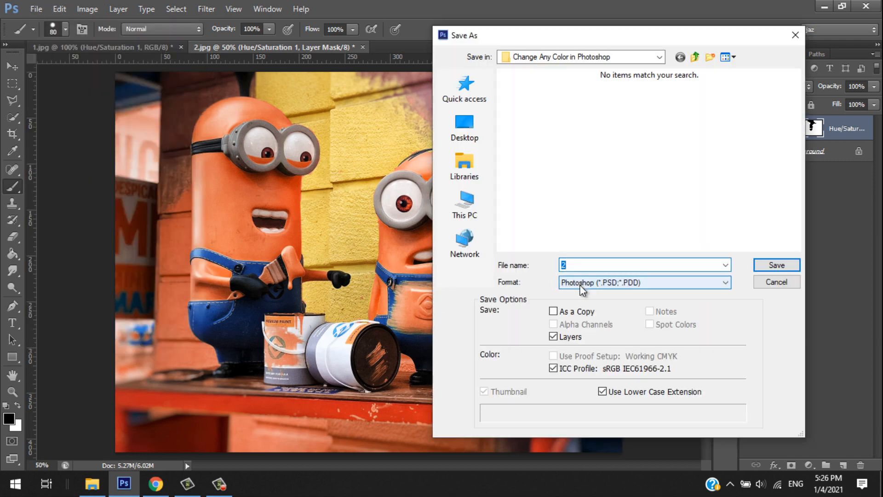
click(580, 283)
click(607, 361)
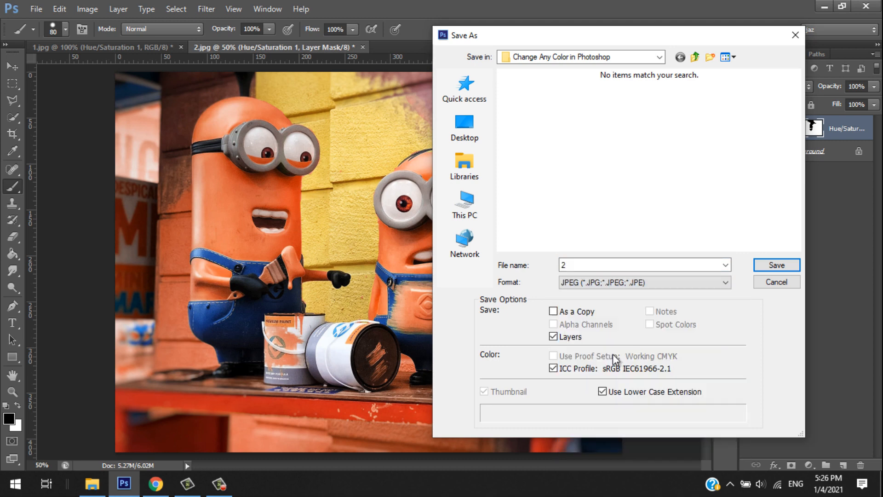
text(2 edit)
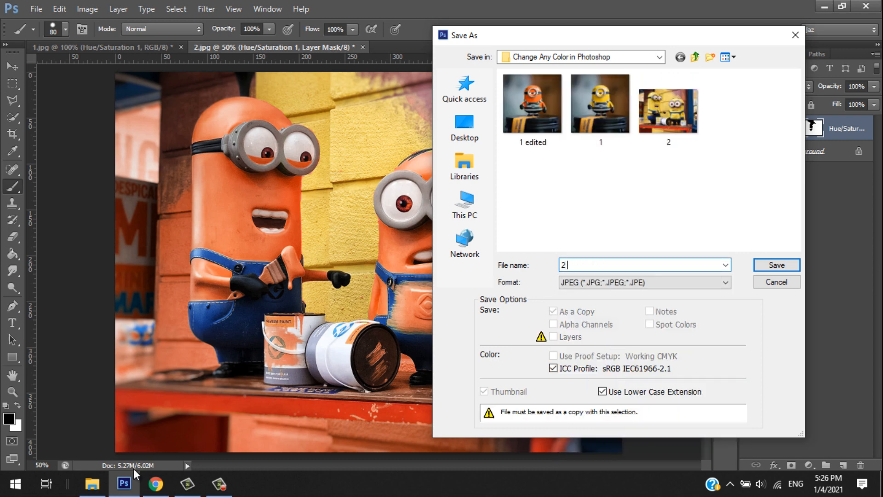
text(ed)
key(Return)
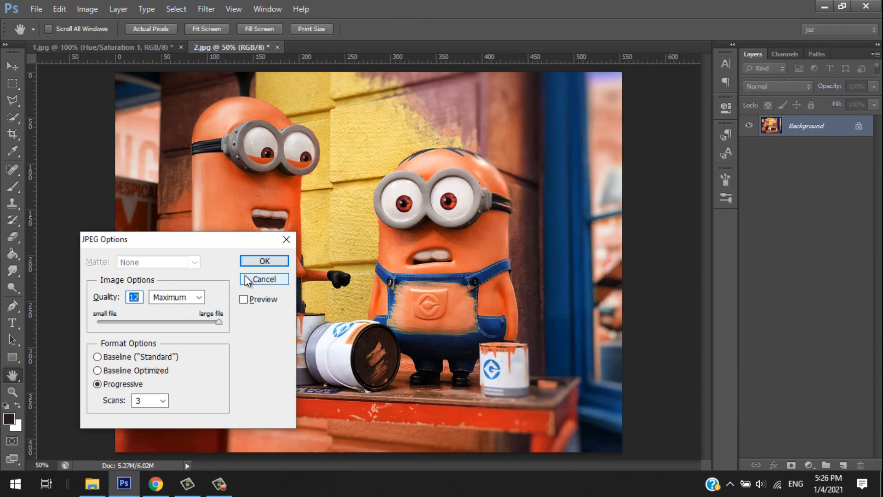
Accept the JPEG options with Maximum quality 12 and Progressive format, and undo the flattening to bring back the adjustment layer.
click(256, 259)
key(Return)
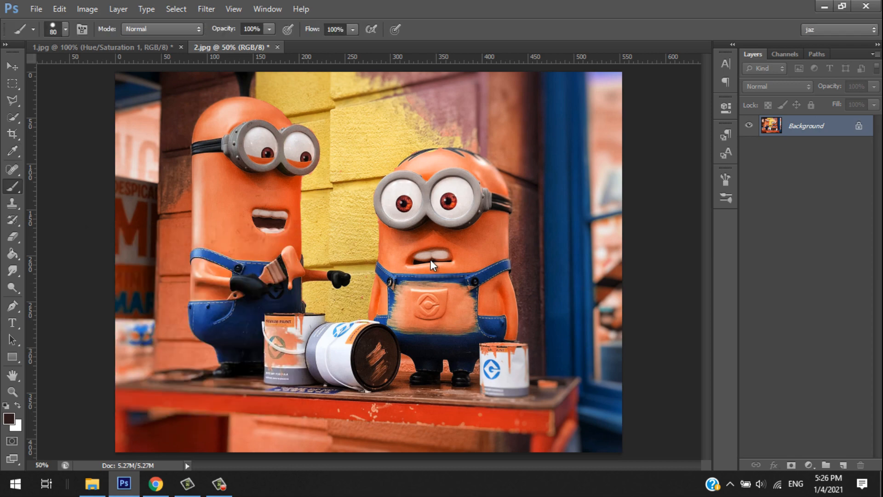
key(ctrl+z)
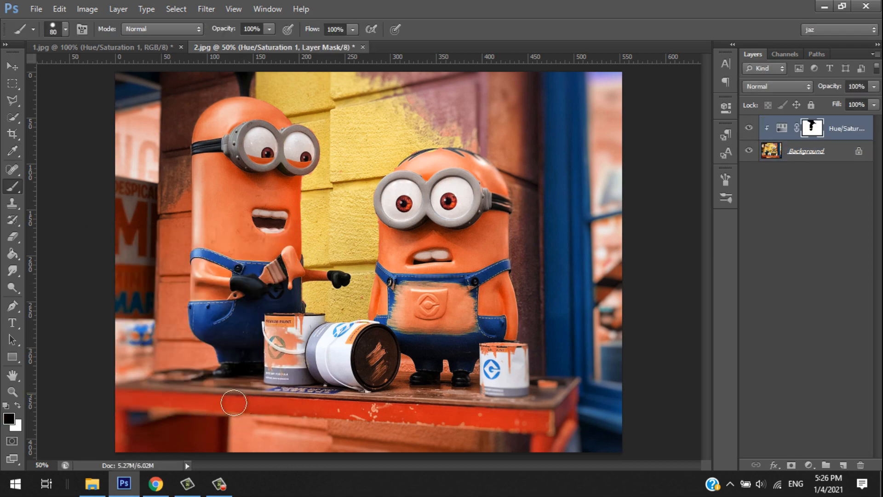
Switch to File Explorer, view 2 edited.jpg in the picture viewer and compare it repeatedly with 2.jpg.
click(92, 483)
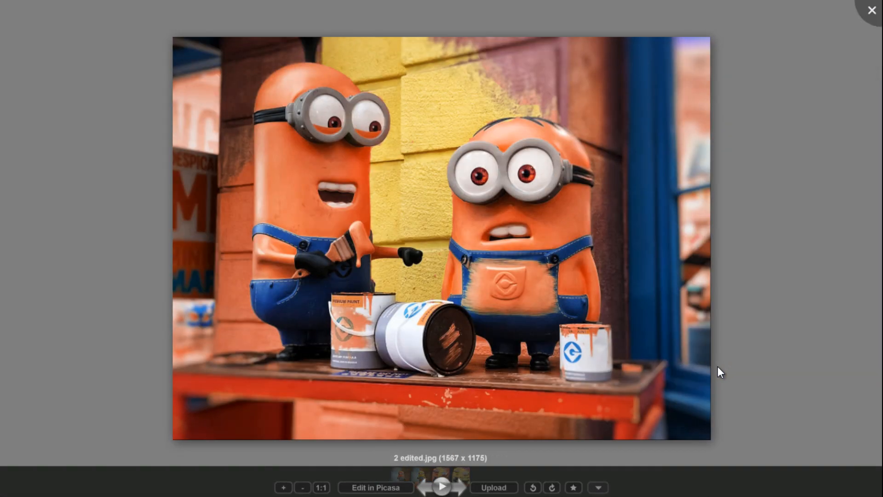
key(Right)
key(Left)
key(Right)
key(Left)
key(Right)
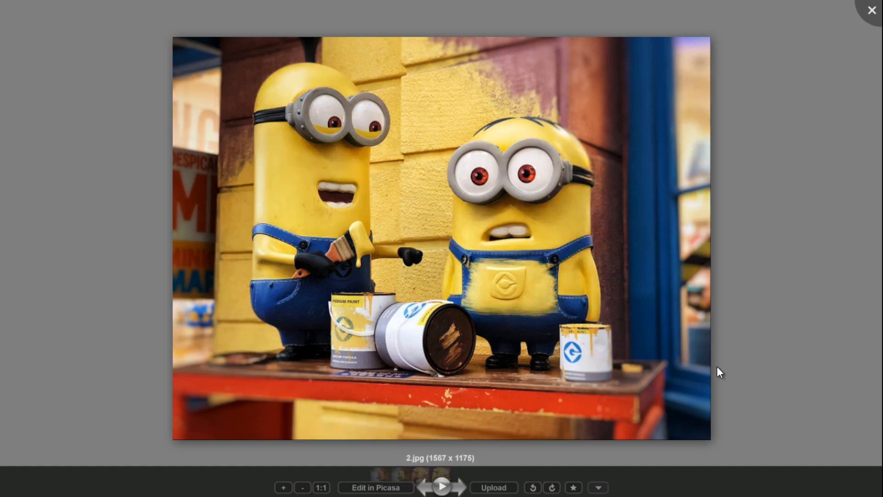
key(Left)
Compare 1.jpg with 1 edited.jpg in the picture viewer, and close it to return to Photoshop.
key(Left)
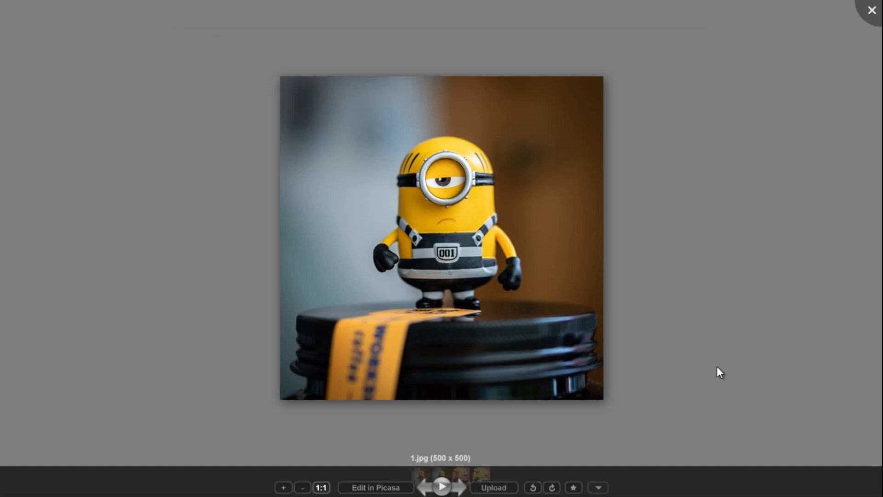
key(Left)
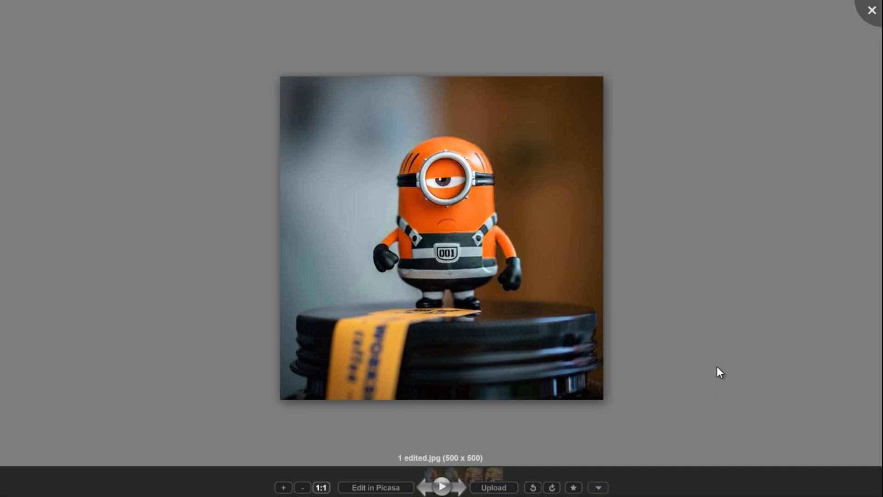
key(Right)
key(Left)
key(Right)
key(Left)
key(Right)
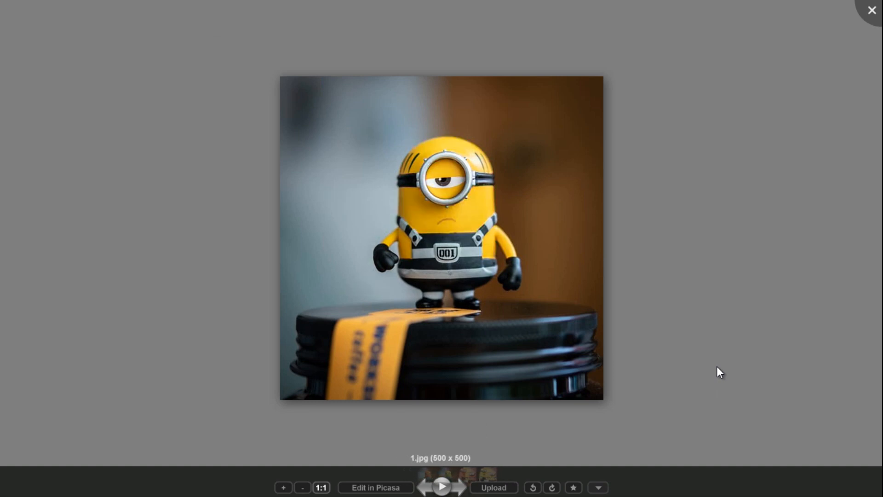
click(871, 9)
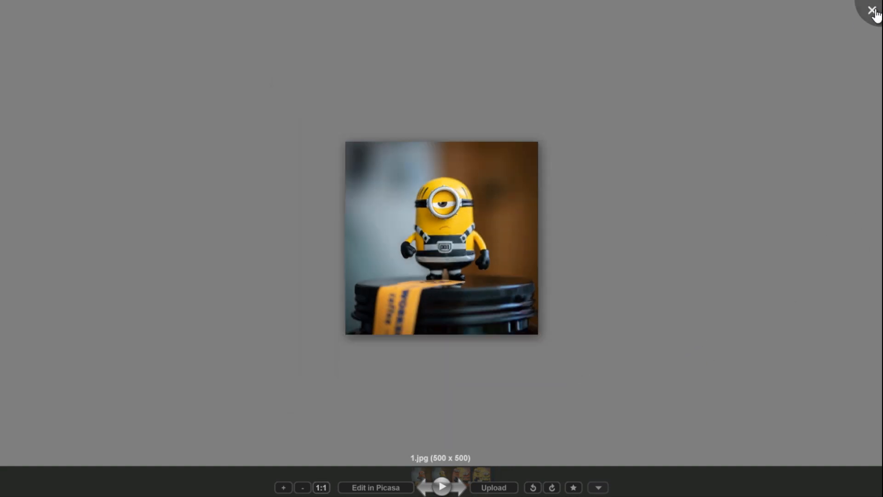
click(570, 6)
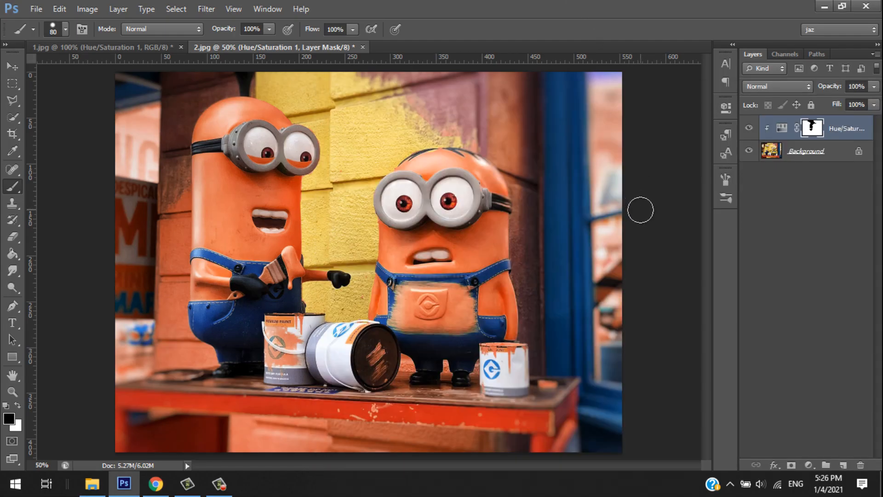